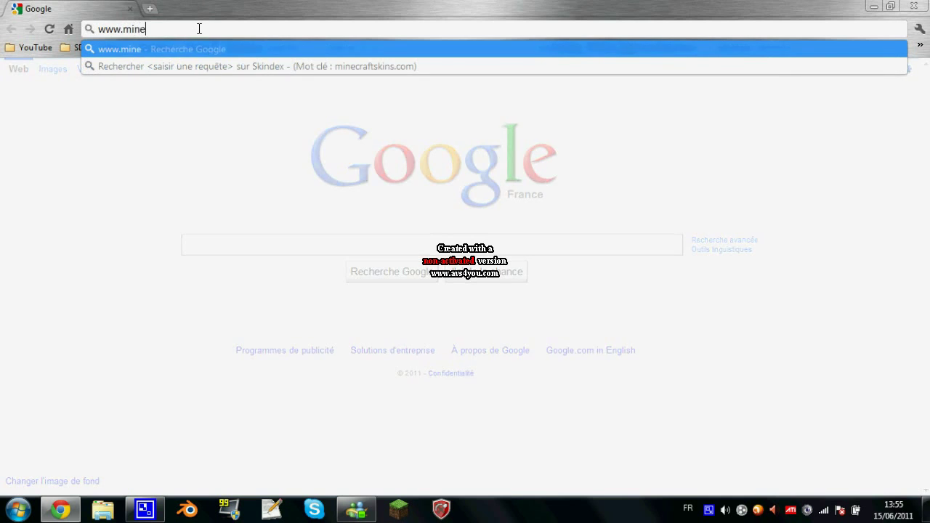
key(Return)
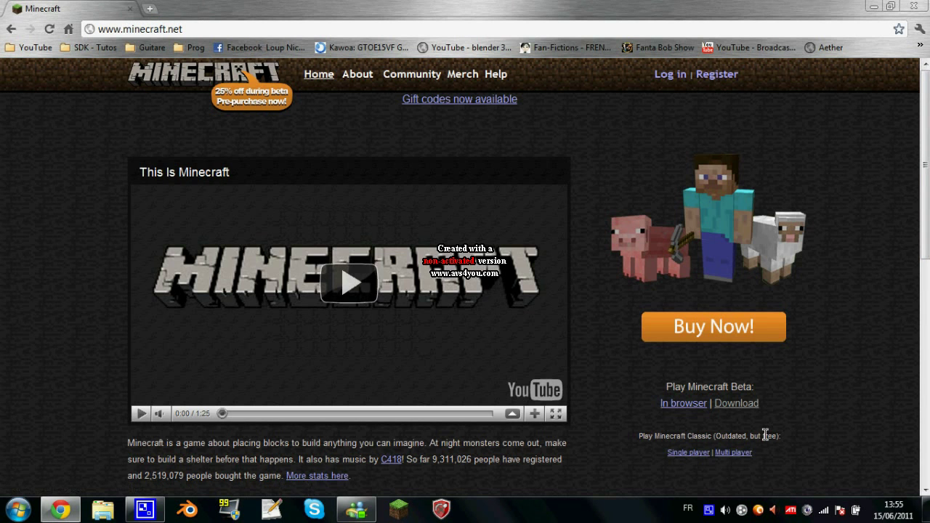
click(738, 403)
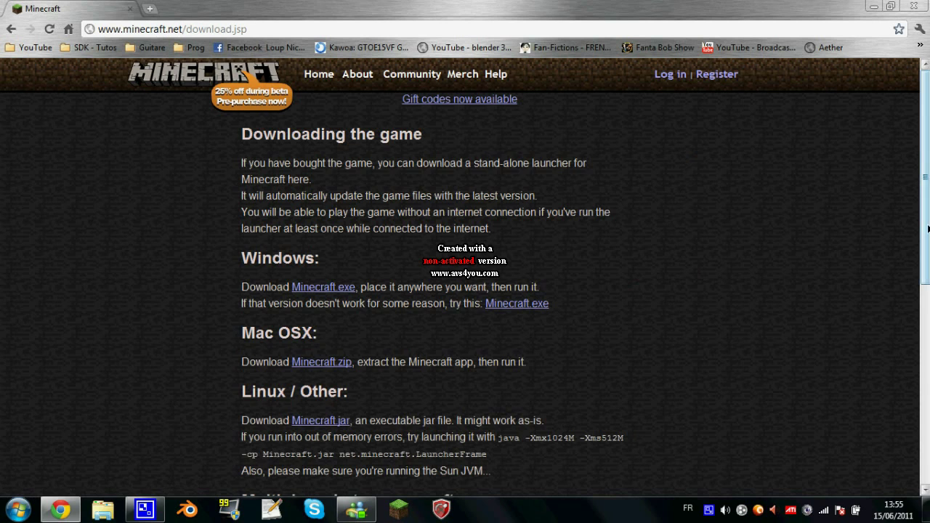
scroll(788, 404, down, 5)
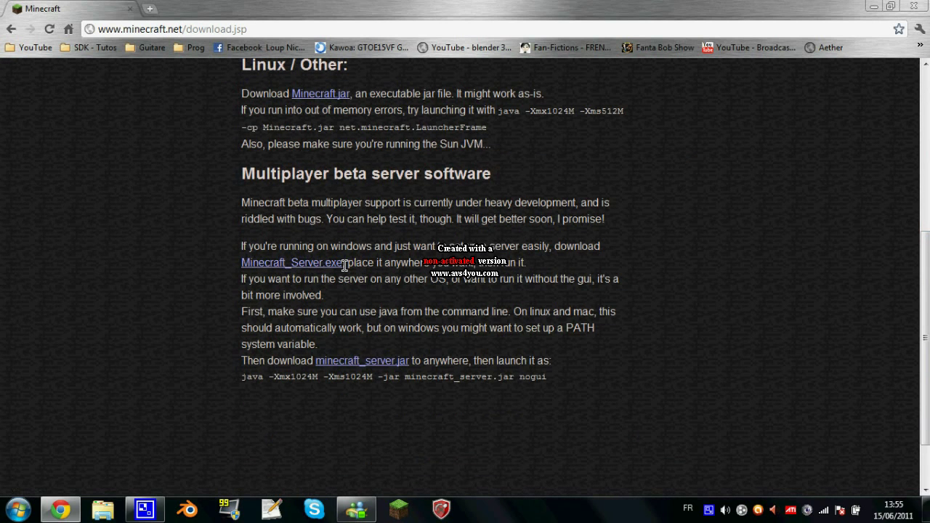
Download the Windows server program Minecraft_Server.exe.
drag(242, 263, 361, 267)
click(343, 306)
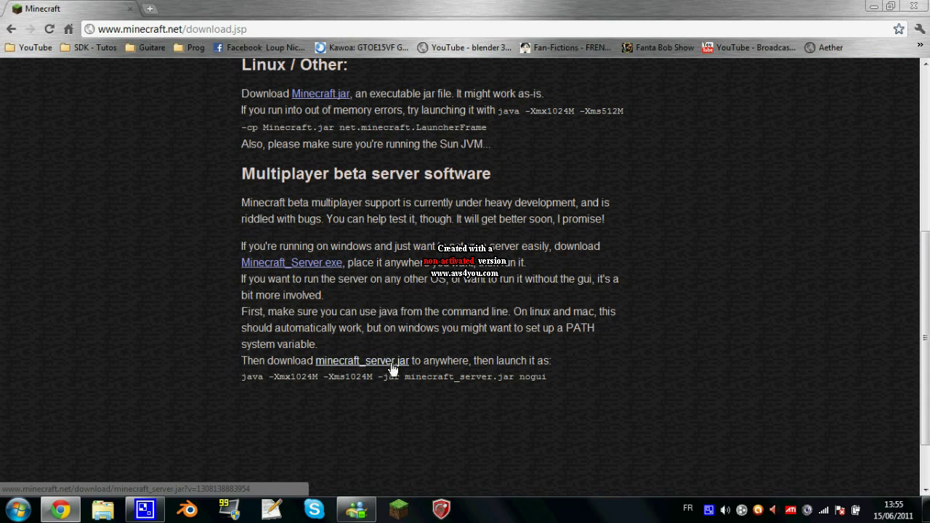
click(287, 262)
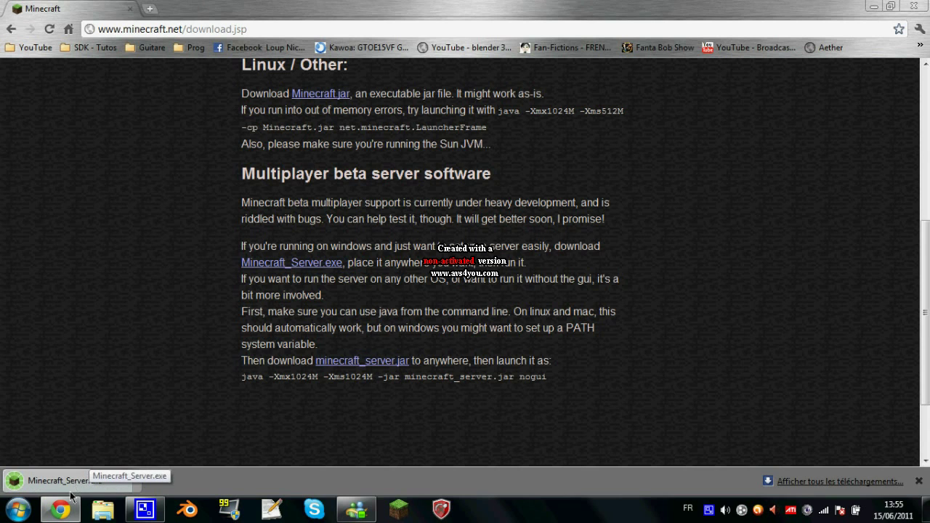
Close the browser and open the Téléchargements folder containing the downloaded server program.
click(912, 7)
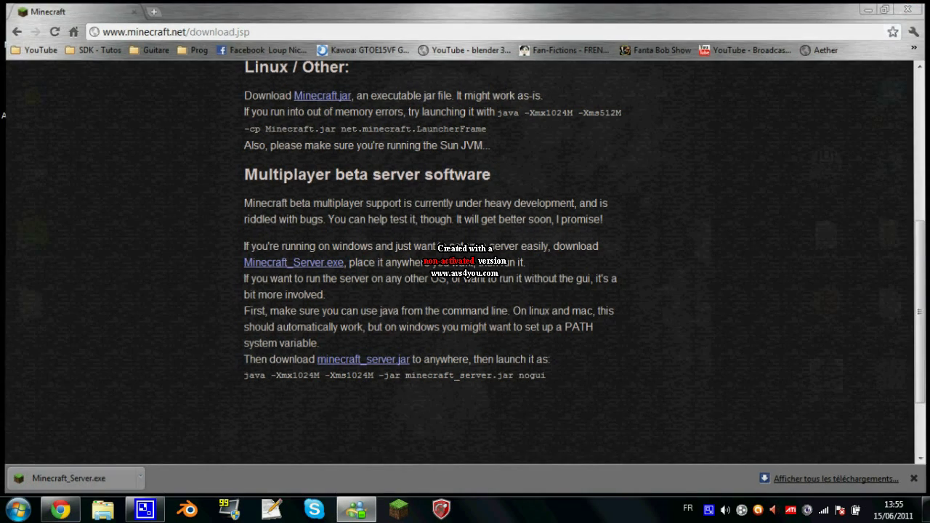
click(18, 508)
click(294, 166)
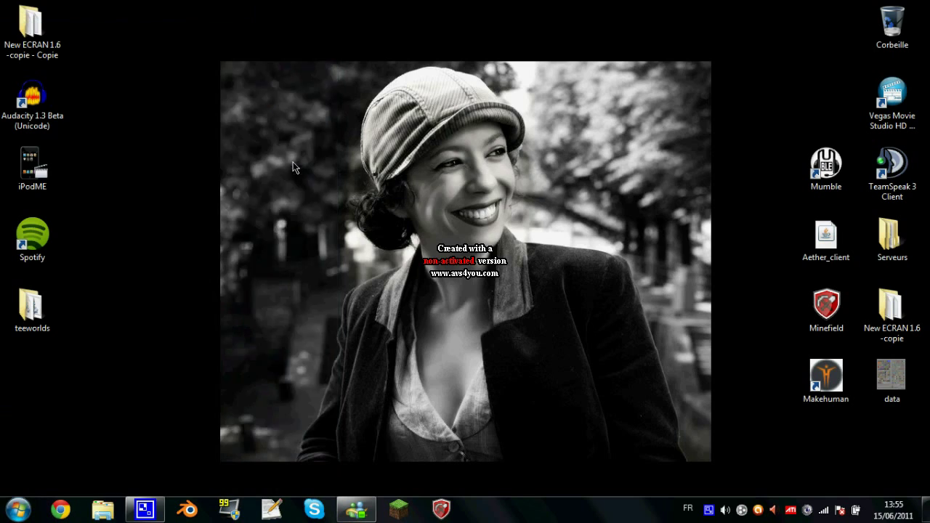
right_click(2, 411)
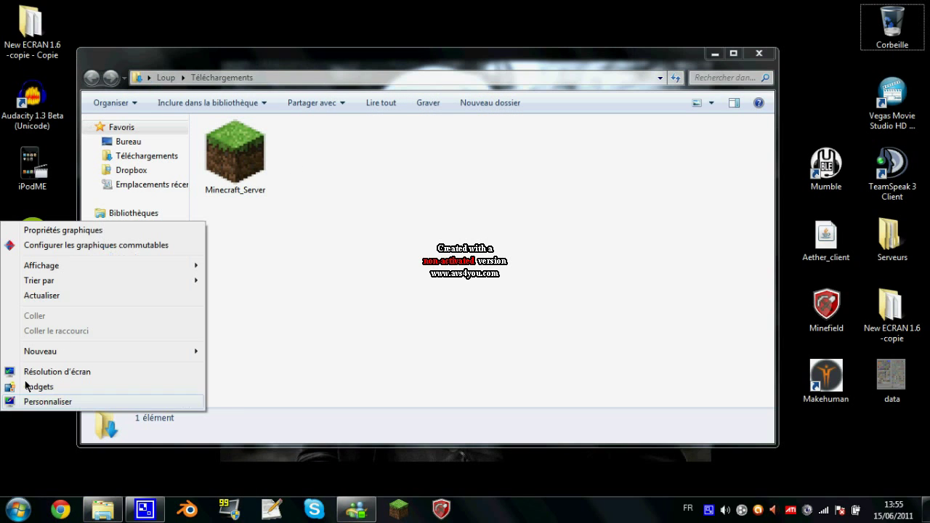
mouse_move(62, 356)
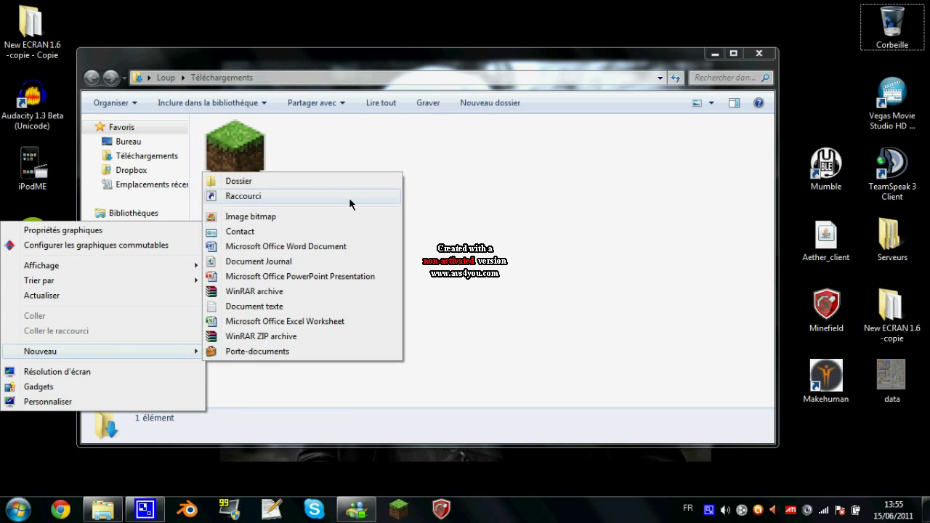
click(348, 197)
click(642, 385)
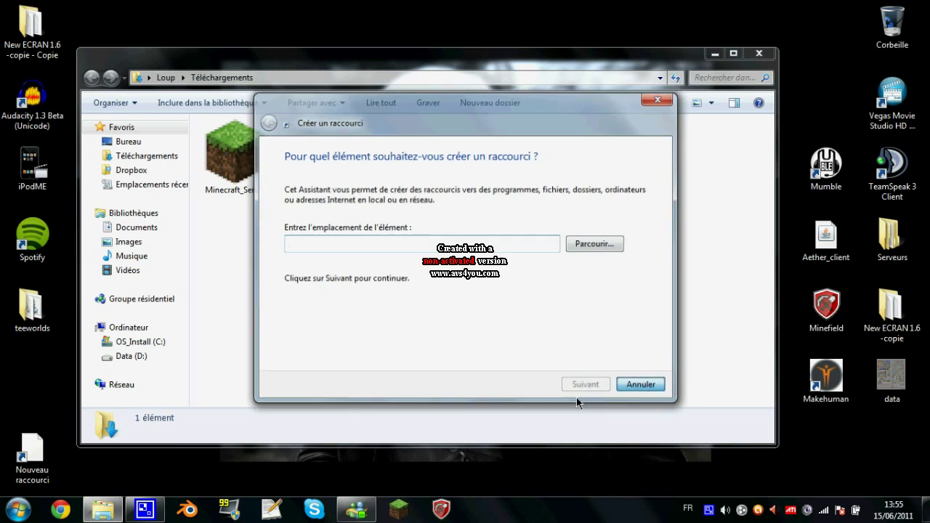
Create a new folder on the desktop named "minecraft s".
right_click(41, 395)
mouse_move(90, 334)
click(279, 334)
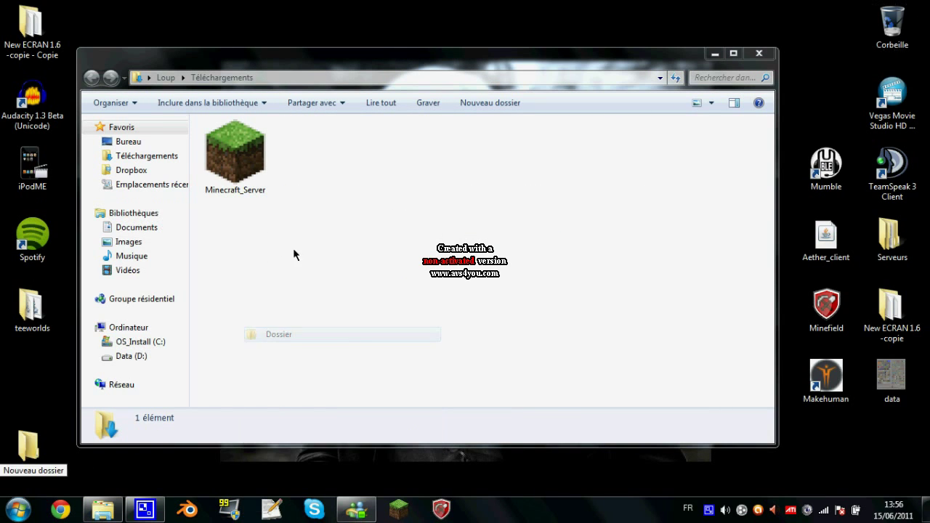
text(mi)
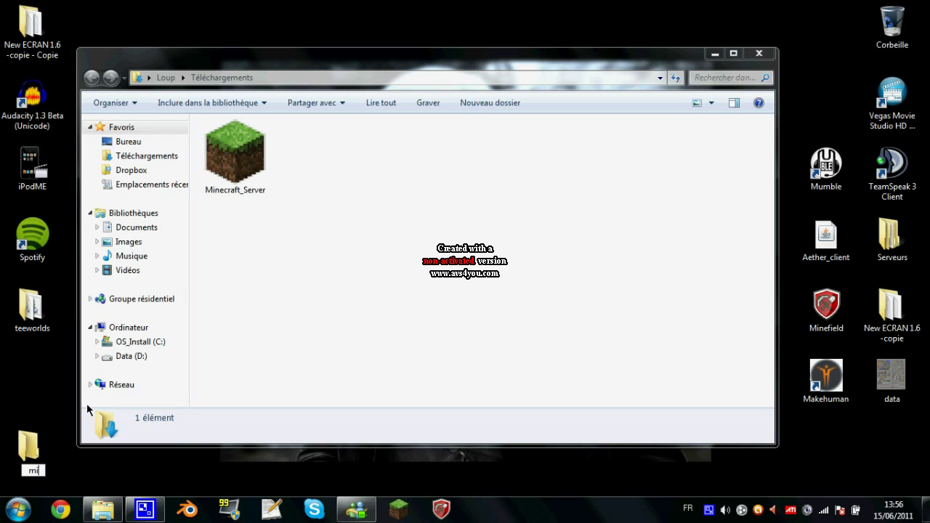
text(necraft s)
key(Return)
Move Minecraft_Server from the downloads into the "minecraft s" desktop folder and open that folder.
drag(234, 152, 161, 240)
click(758, 53)
double_click(161, 240)
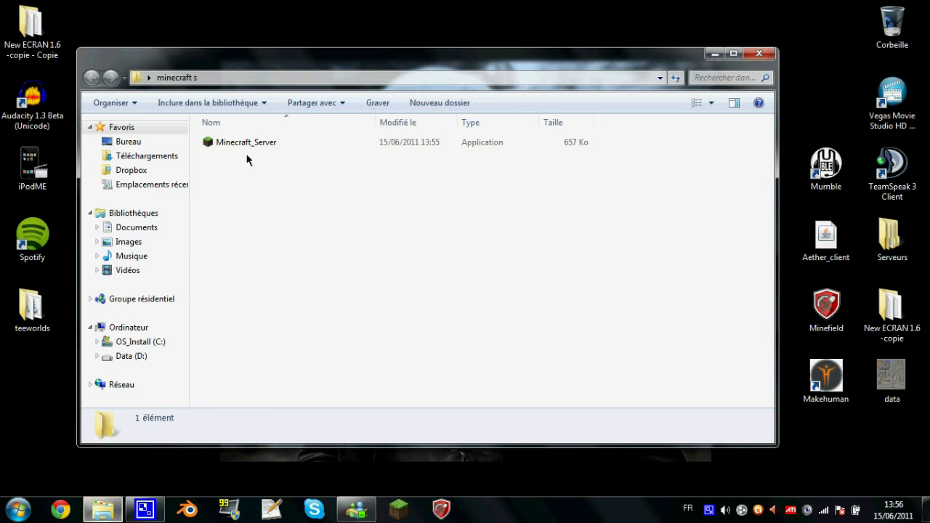
Run Minecraft_Server, accepting the security warning, and move its window aside to expose the folder's files.
double_click(247, 143)
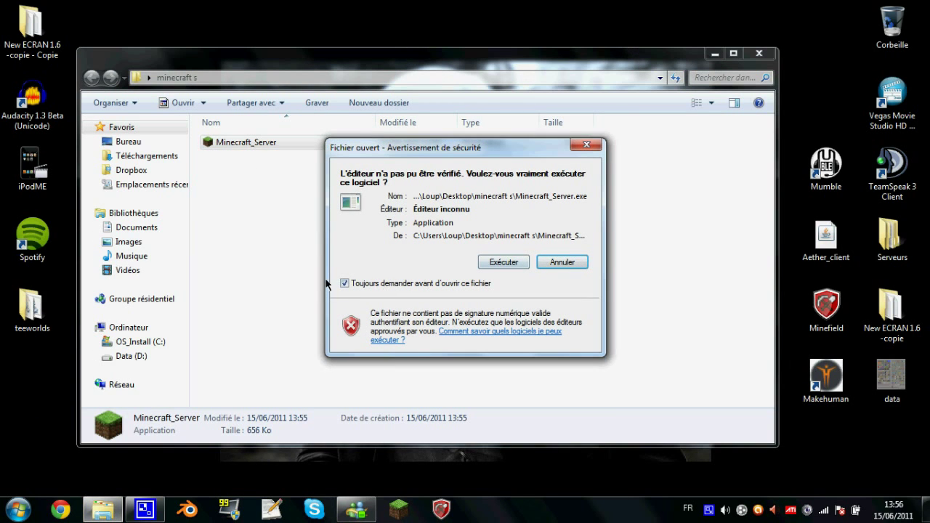
click(502, 262)
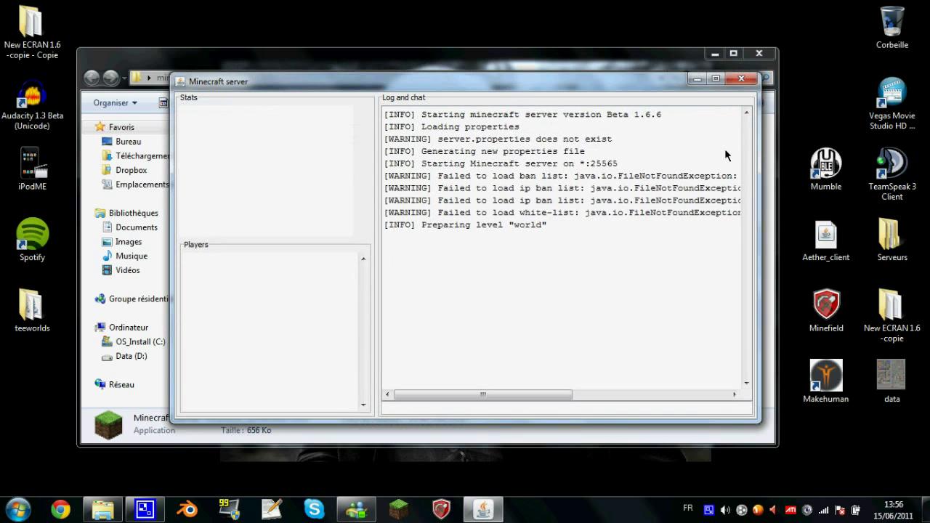
drag(543, 78, 454, 69)
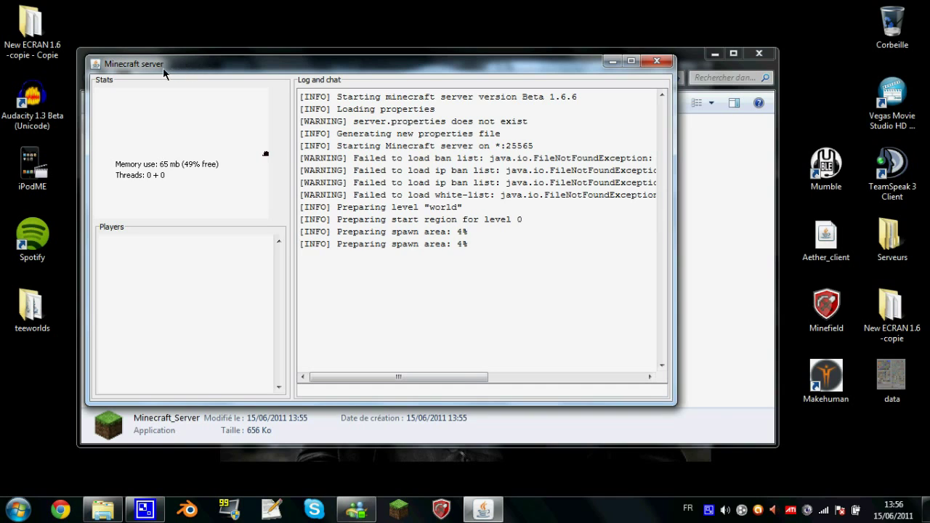
drag(164, 72, 604, 141)
Look inside the world folder in "minecraft s" and return to the server files.
click(517, 69)
drag(233, 325, 281, 146)
click(281, 349)
click(249, 142)
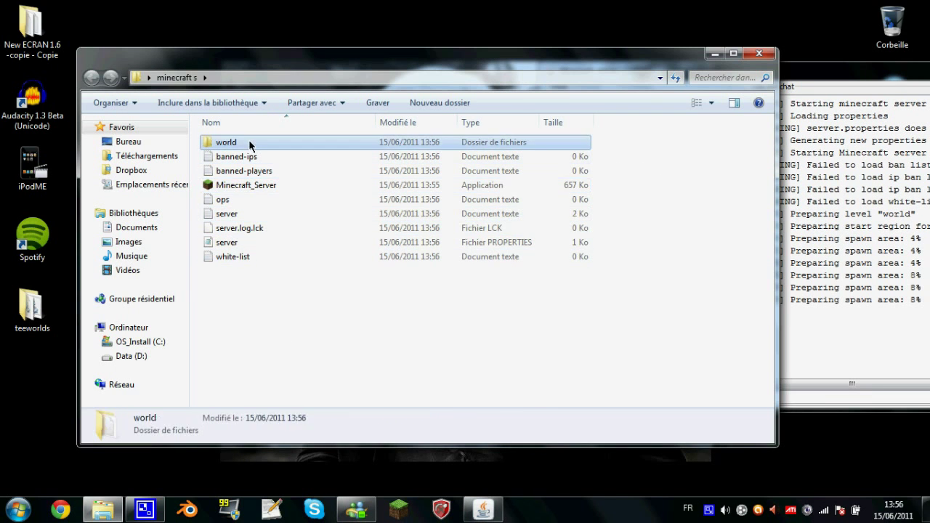
double_click(248, 142)
key(BackSpace)
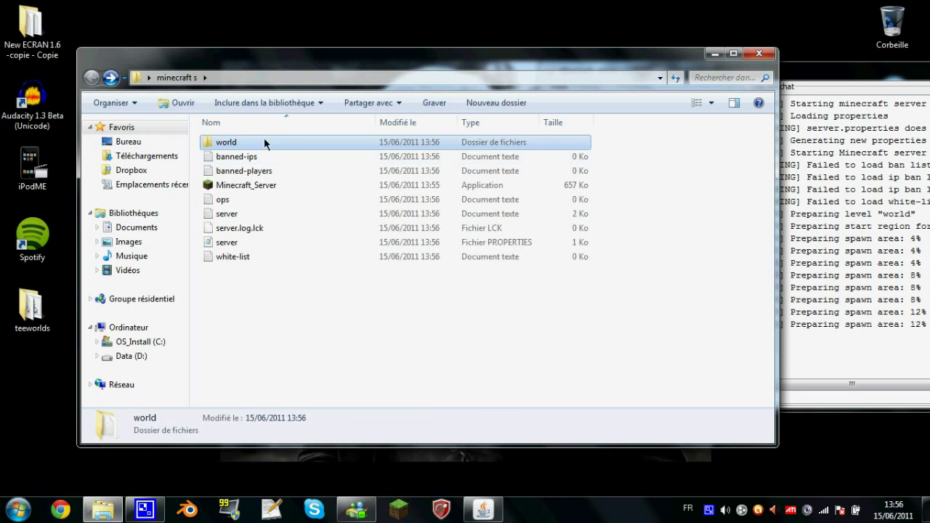
click(264, 311)
Check the server's startup log and look over the white-list, banned-ips and banned-players files in the folder.
drag(816, 76, 765, 78)
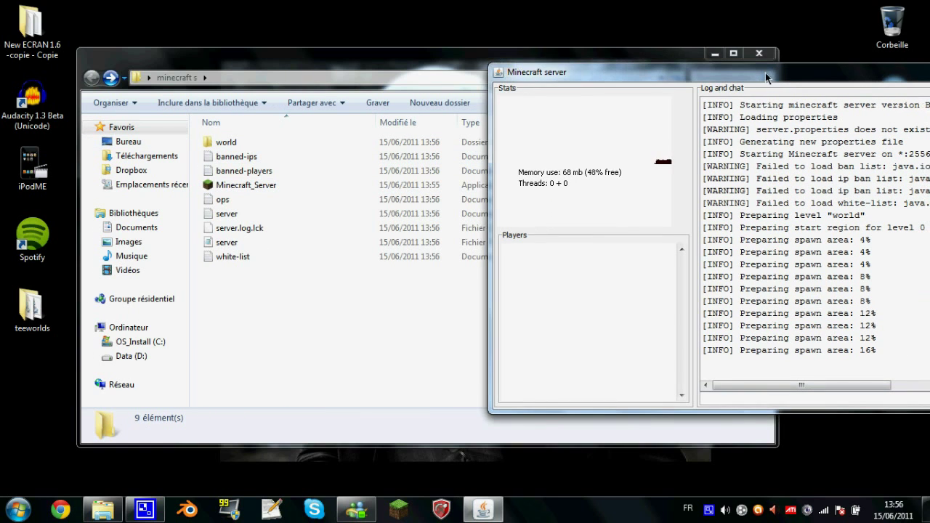
click(272, 291)
click(242, 260)
click(252, 252)
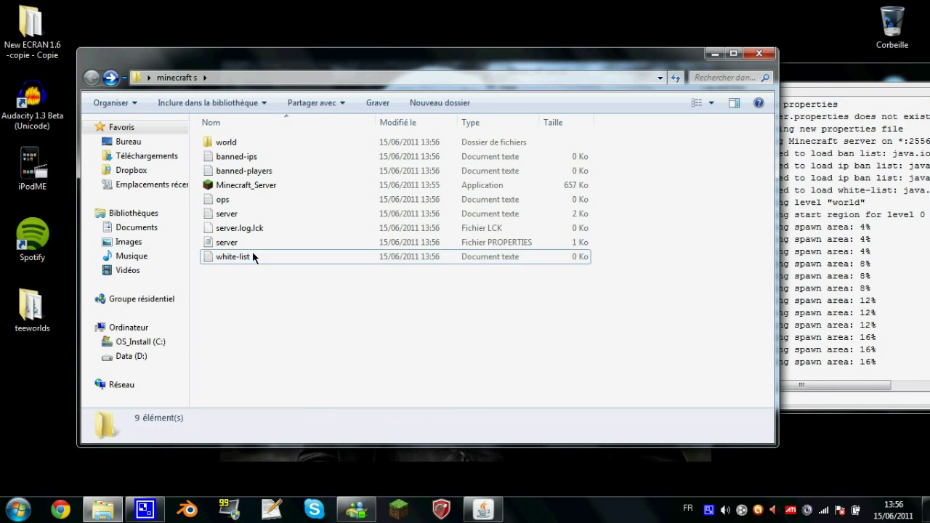
click(250, 158)
click(253, 172)
click(460, 378)
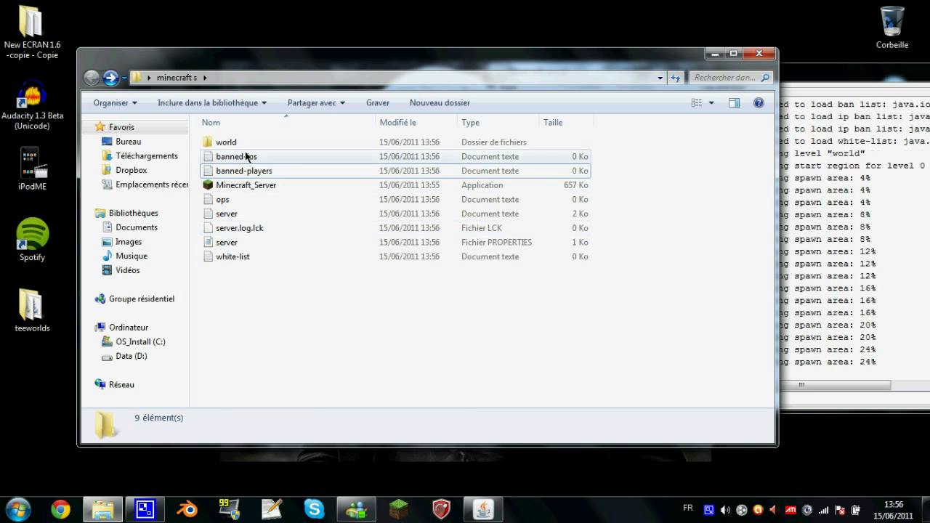
Add the player name prospecteam to the white-list text file, then save and close it.
double_click(245, 257)
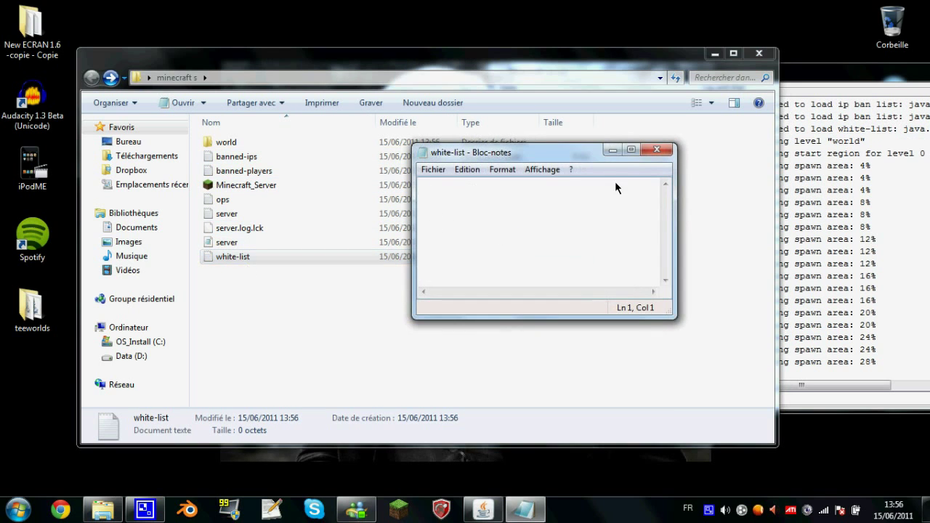
click(657, 150)
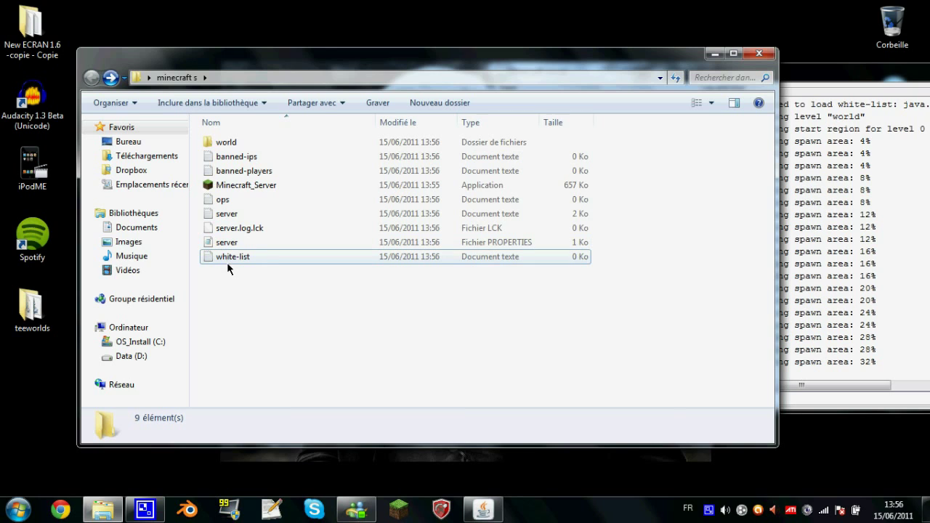
double_click(233, 261)
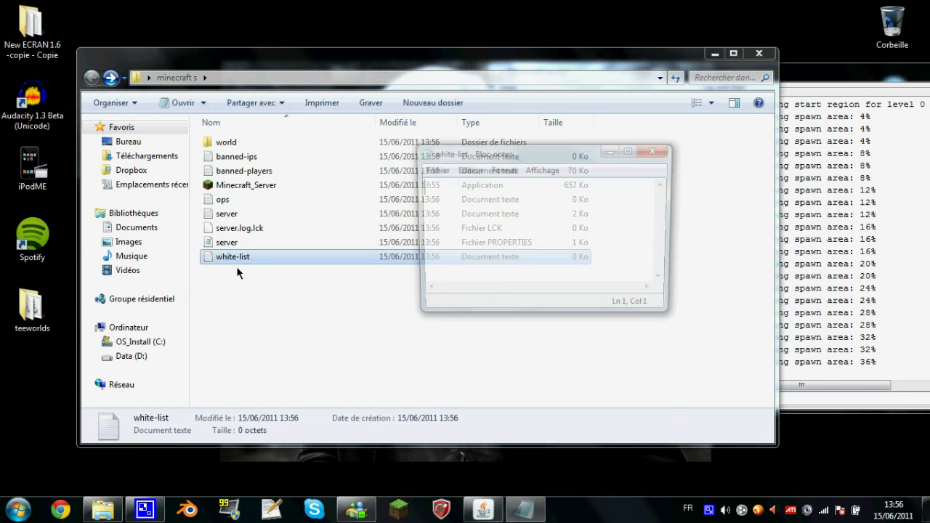
text(prospecteam)
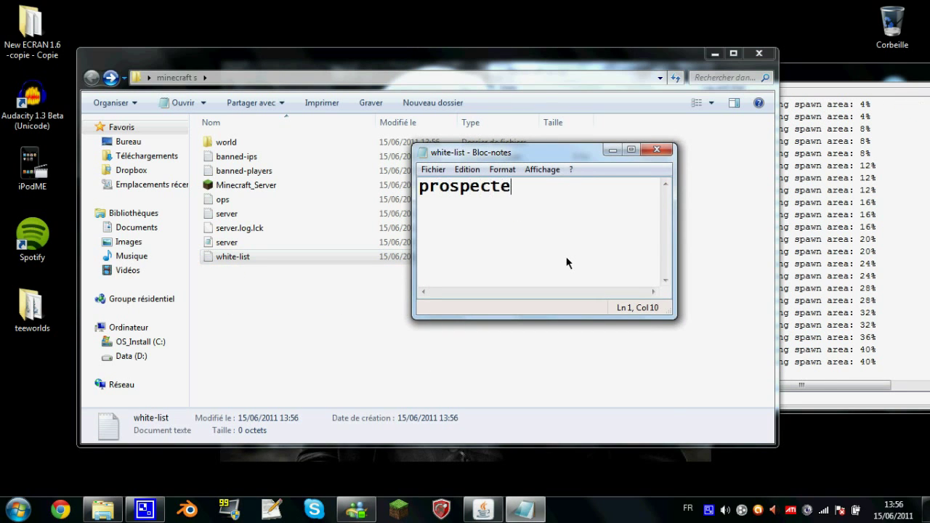
key(ctrl+s)
click(657, 149)
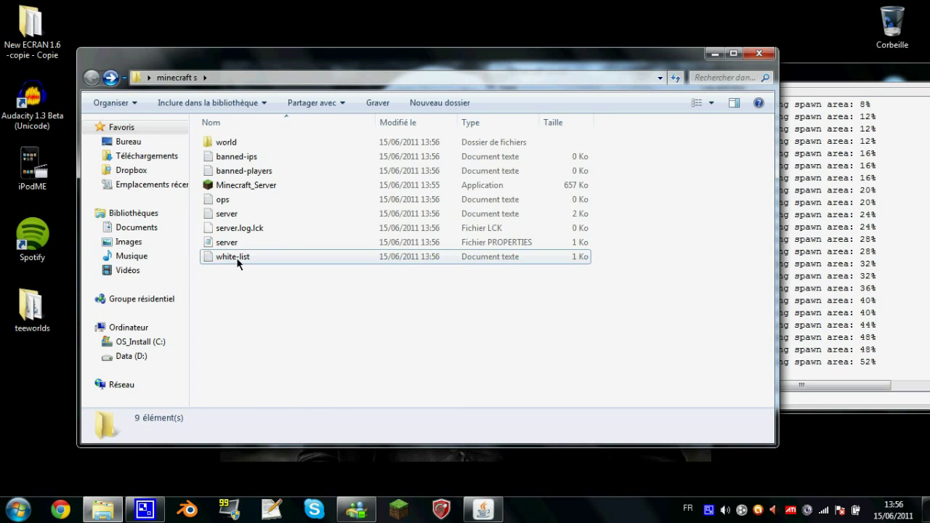
Reopen the white-list text file to check its saved entry, then close it.
double_click(236, 257)
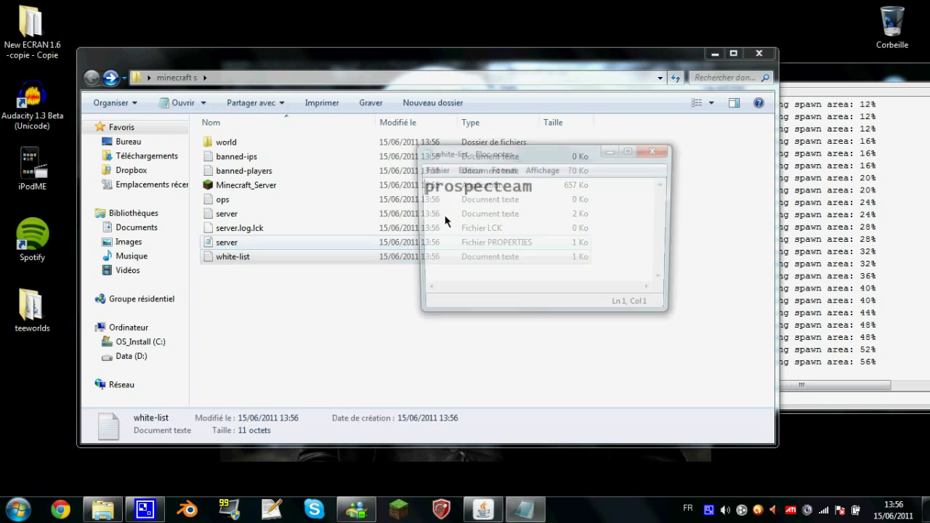
key(ctrl+a)
click(658, 149)
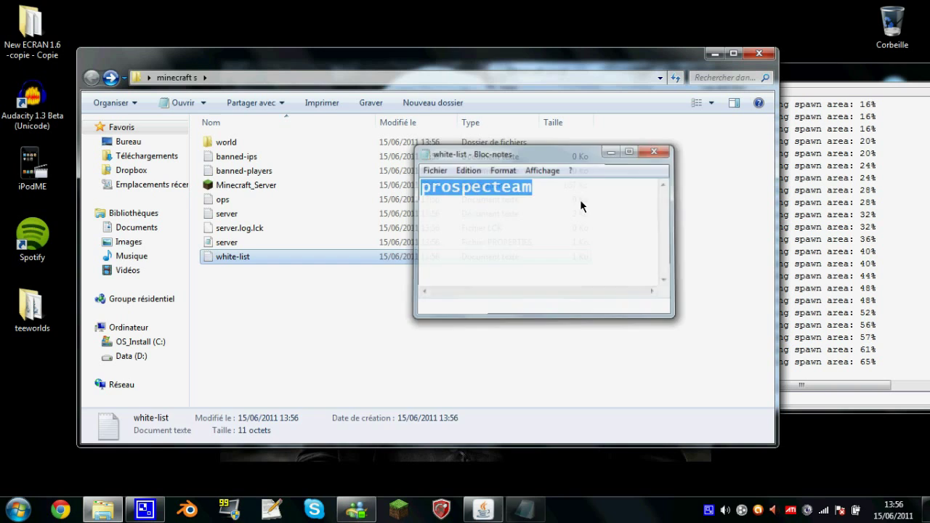
Open the server PROPERTIES file in Notepad++ and position its window over the folder.
right_click(274, 246)
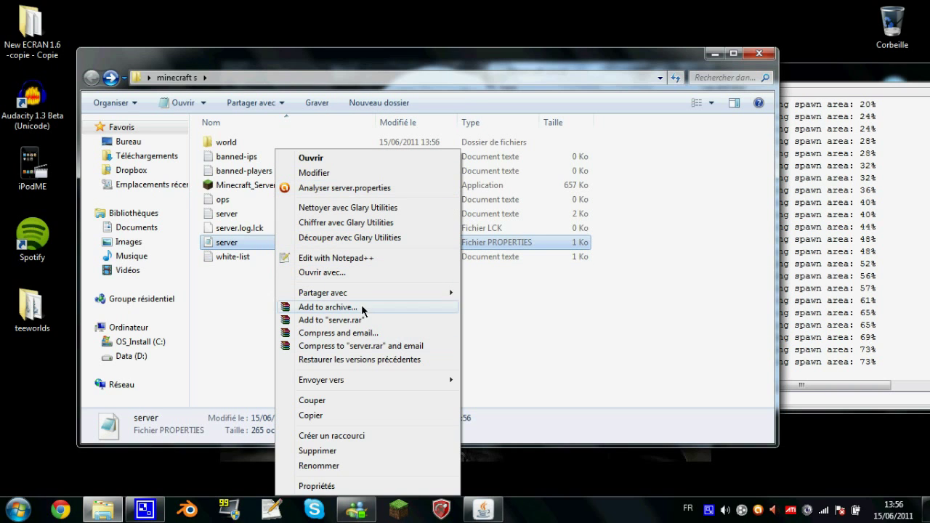
click(336, 259)
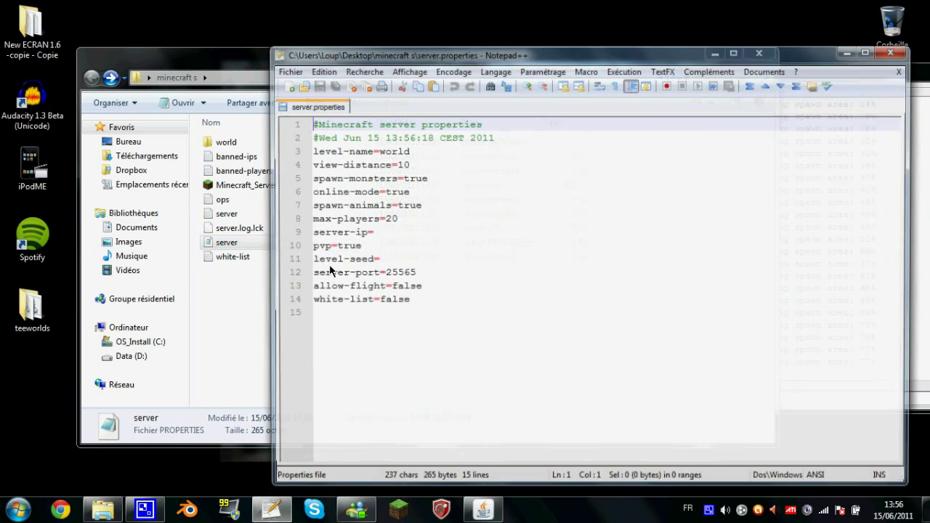
drag(425, 58, 348, 55)
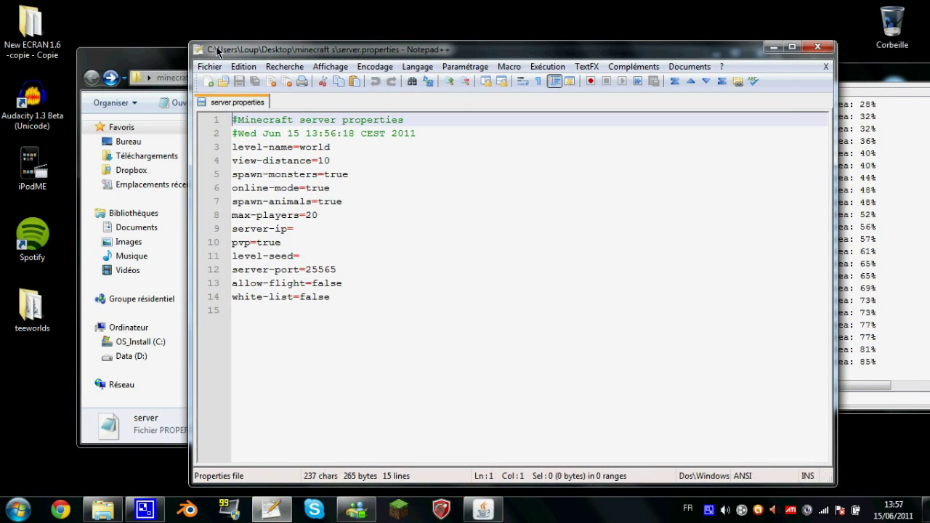
click(174, 65)
click(455, 44)
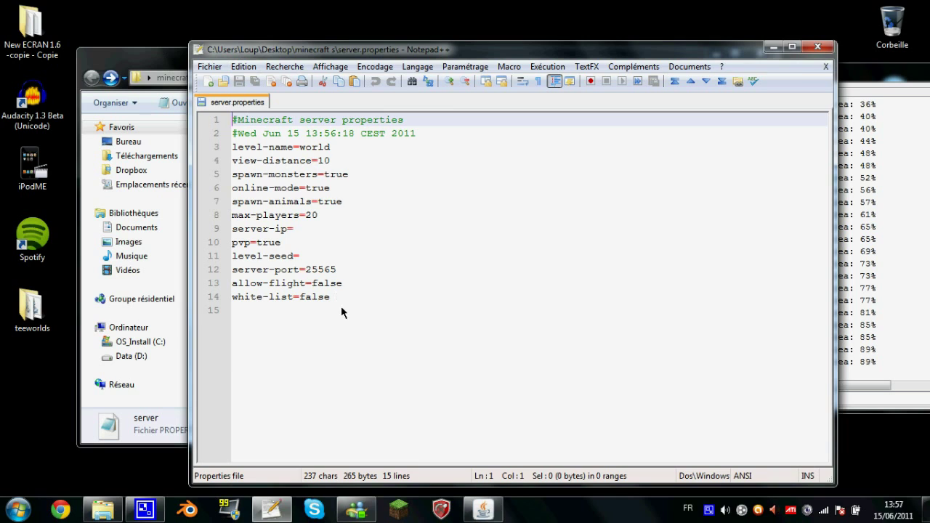
Set white-list to true in server.properties and save the file.
drag(335, 298, 232, 299)
mouse_move(329, 299)
mouse_down()
mouse_move(304, 299)
mouse_move(346, 296)
mouse_up()
click(303, 300)
text(true)
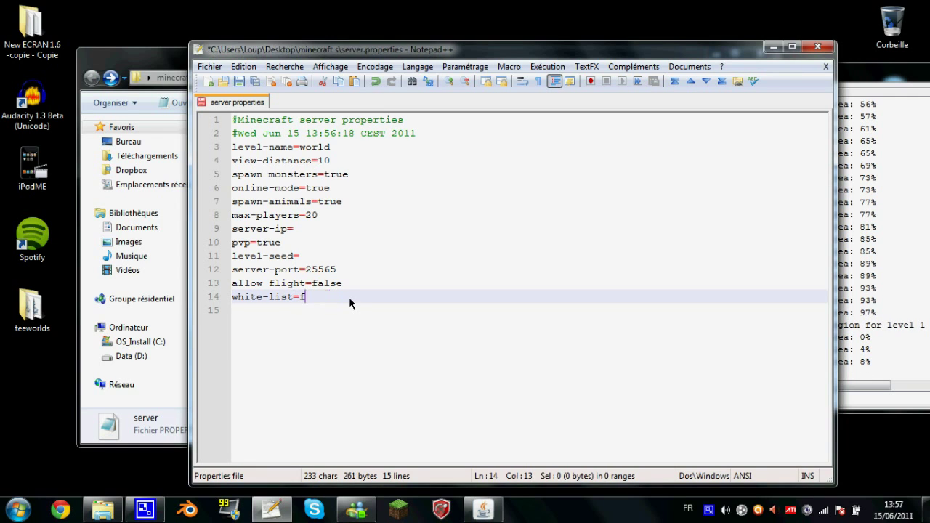
key(ctrl+s)
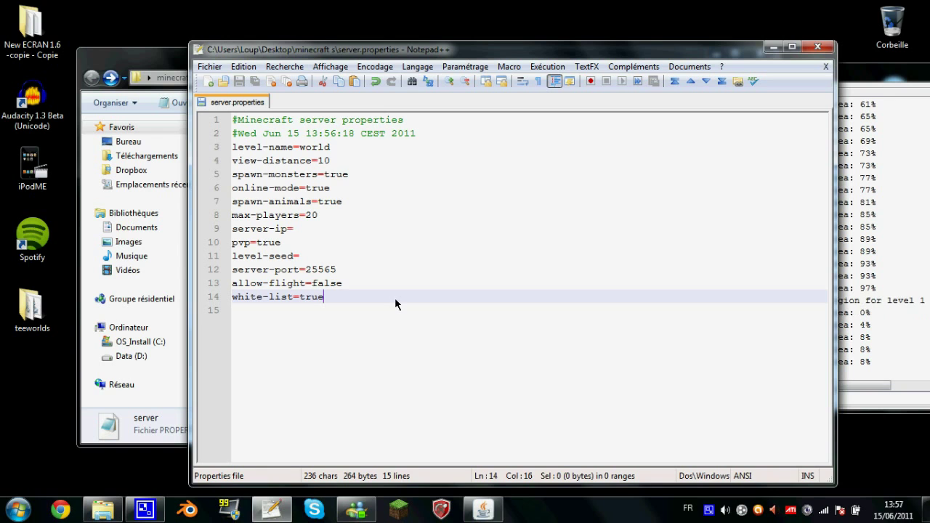
Compare the level-name value in server.properties with the world folder in the server directory.
drag(329, 148, 297, 151)
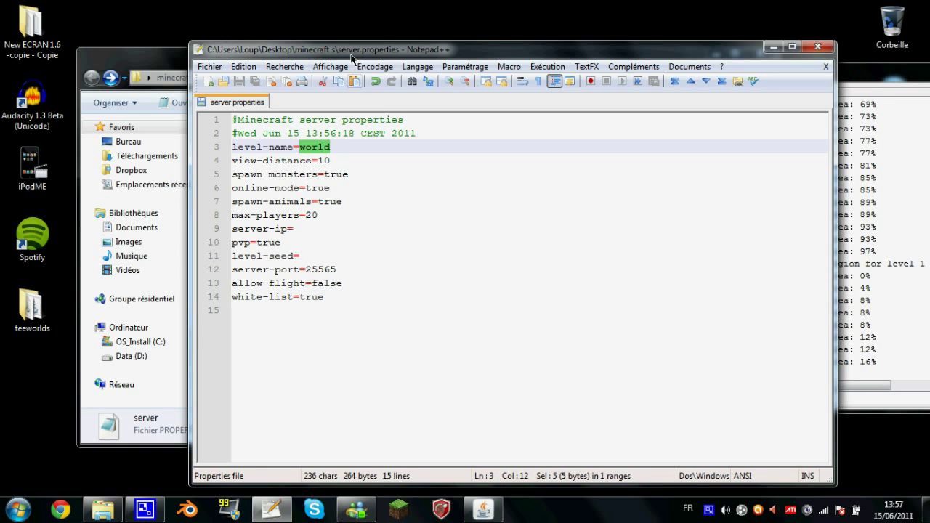
drag(352, 58, 473, 53)
click(219, 144)
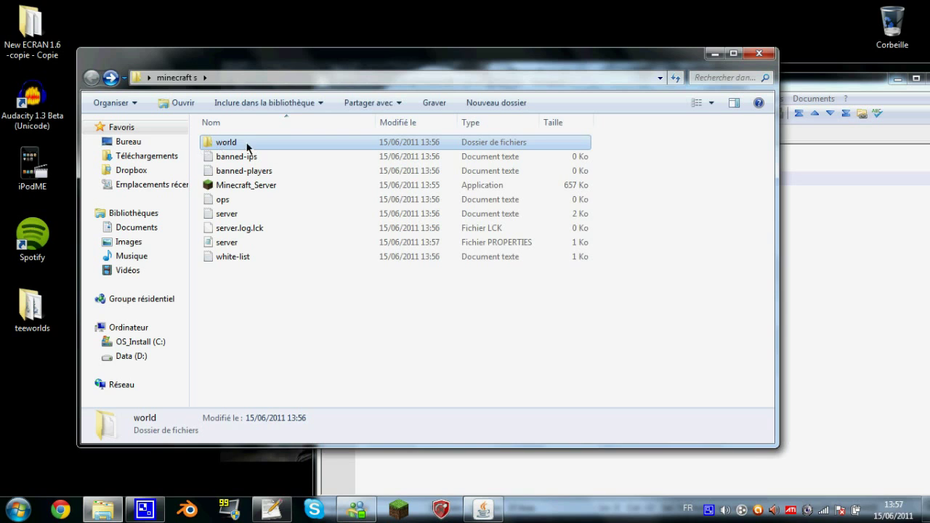
click(804, 82)
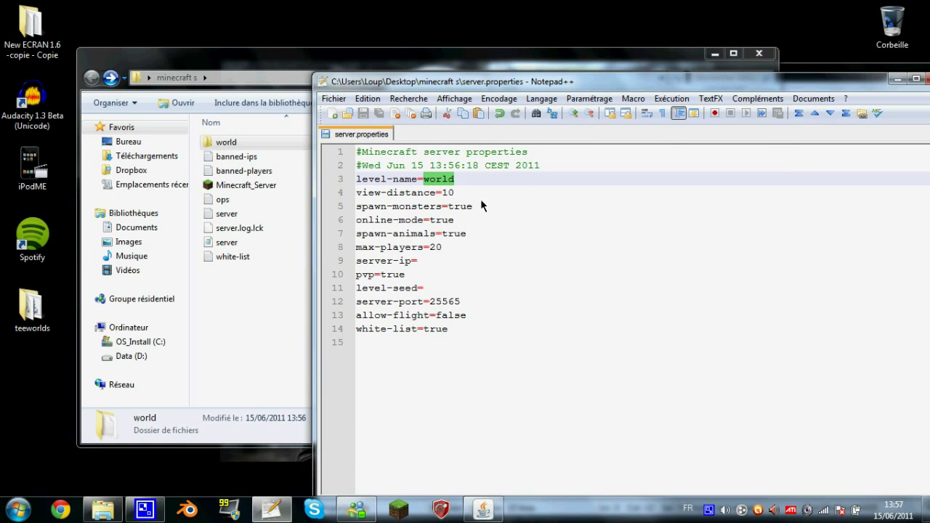
Review the spawn-monsters, spawn-animals, max-players and server-ip entries in server.properties.
drag(472, 207, 449, 208)
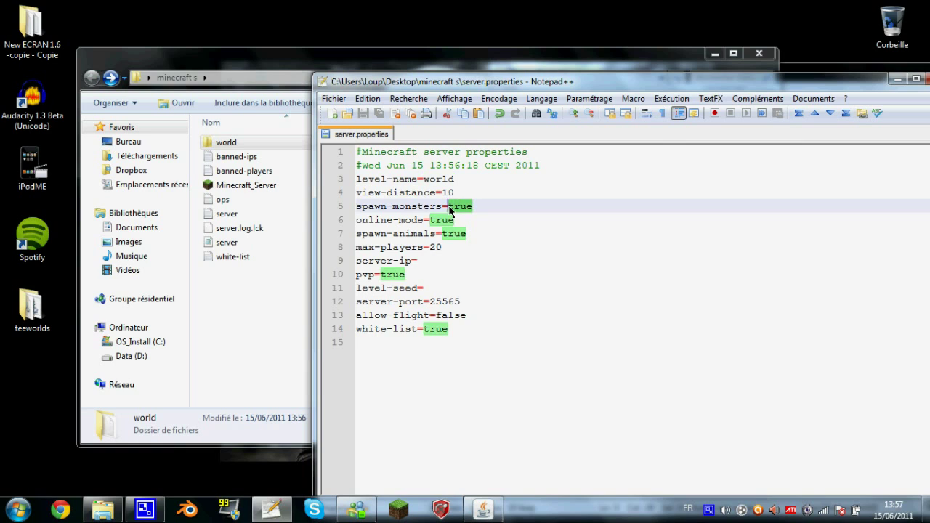
triple_click(420, 211)
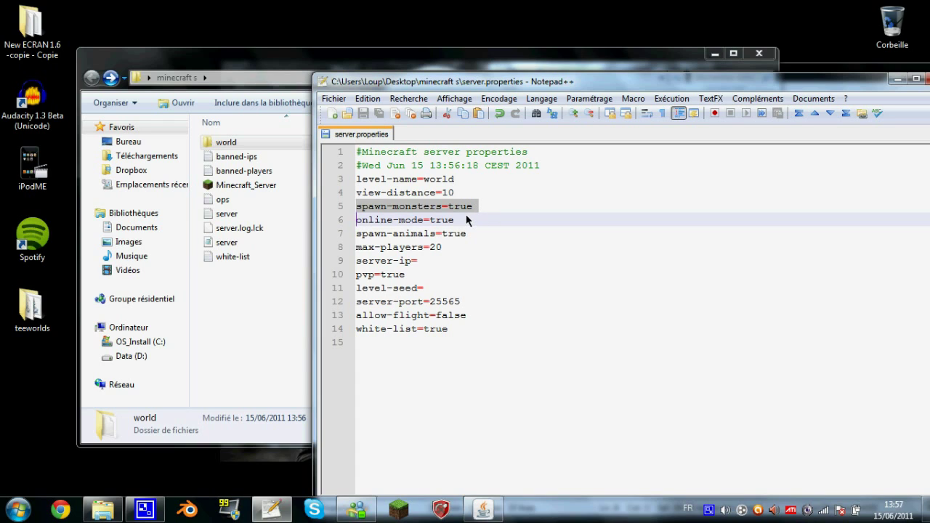
click(449, 237)
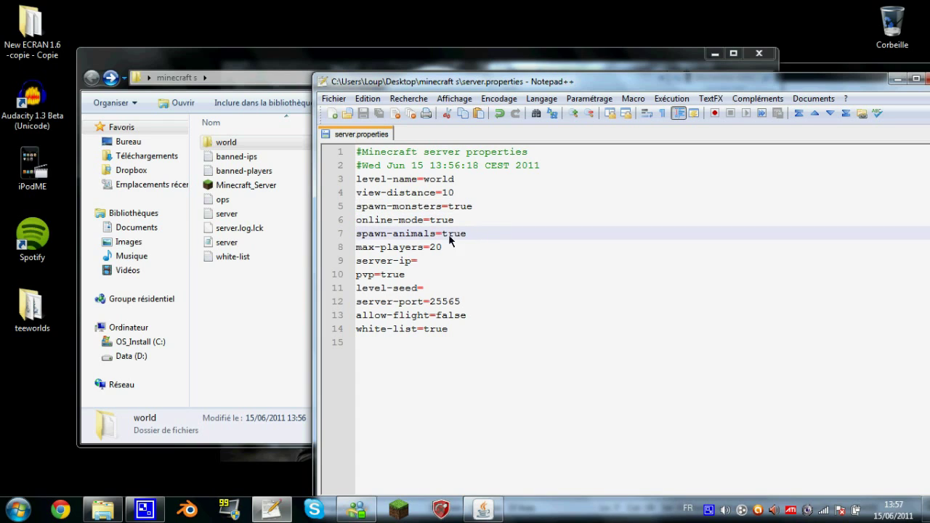
drag(445, 244, 353, 249)
drag(421, 262, 341, 266)
mouse_move(416, 281)
mouse_down()
mouse_move(350, 283)
mouse_move(405, 273)
mouse_up()
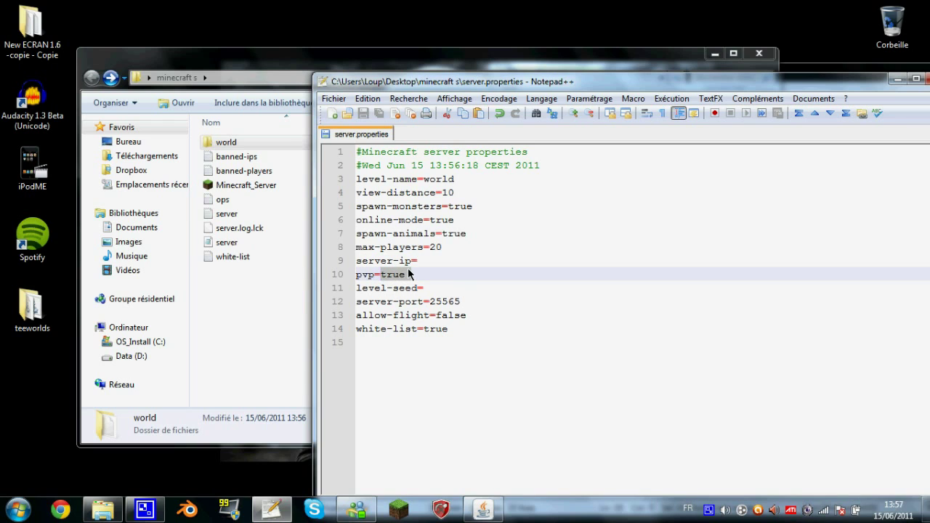
text(flas)
key(BackSpace)
key(BackSpace)
key(BackSpace)
key(BackSpace)
key(ctrl+z)
key(ctrl+z)
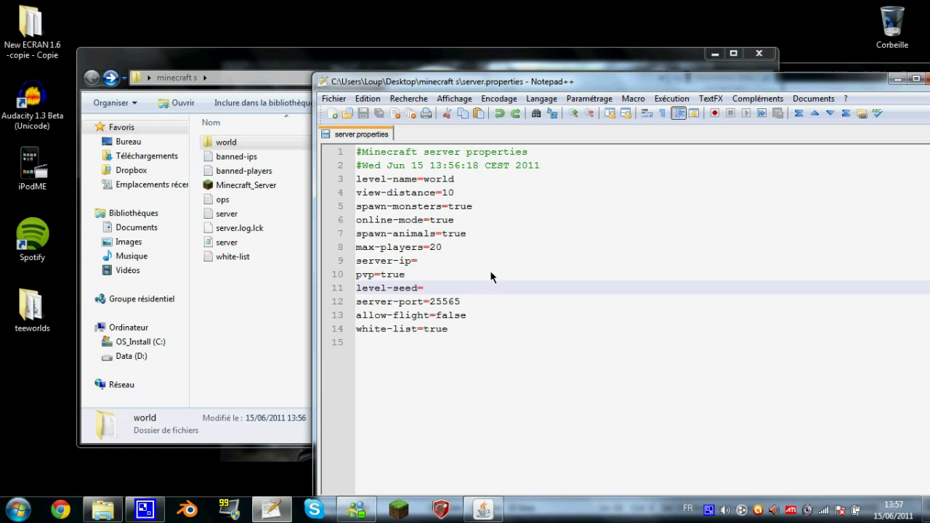
Set pvp to false in server.properties and save the file.
click(414, 279)
key(BackSpace)
key(BackSpace)
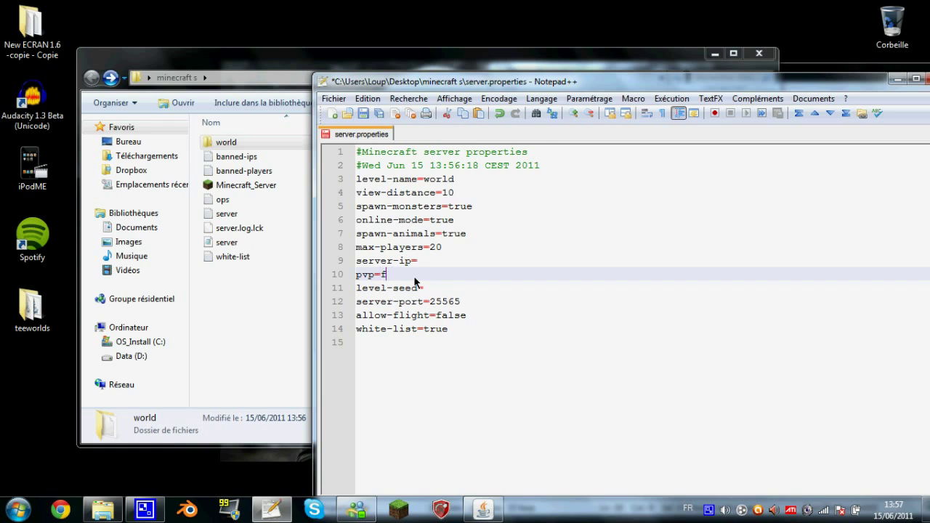
key(ctrl+s)
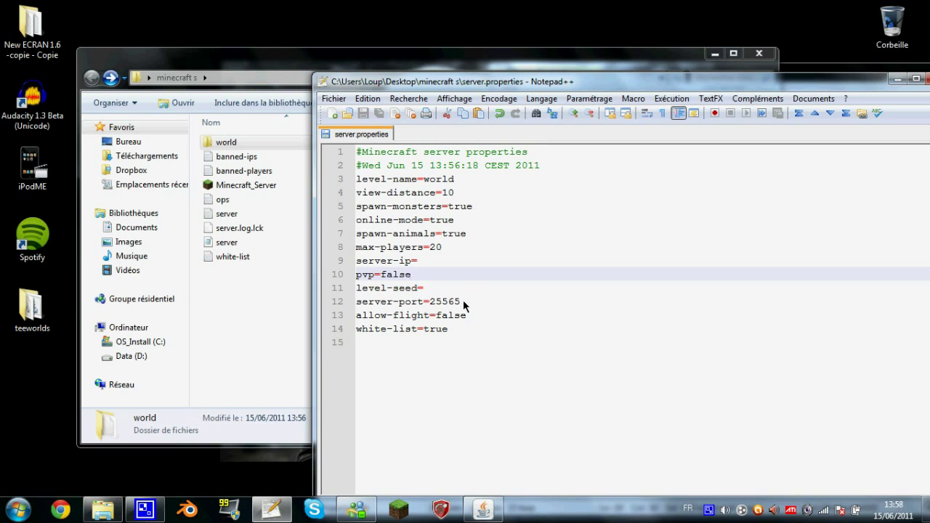
Review the server-port entry in server.properties, then close the file.
drag(462, 301, 430, 304)
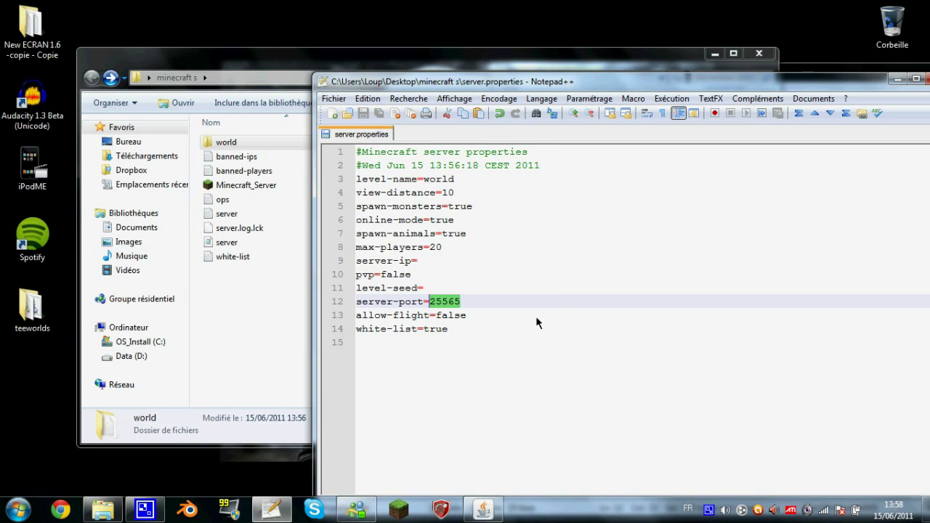
drag(545, 82, 386, 50)
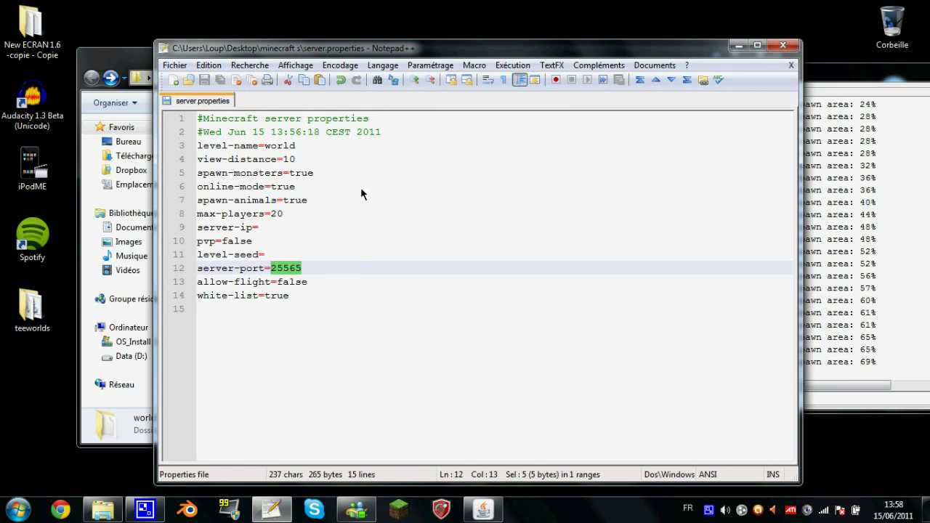
click(317, 343)
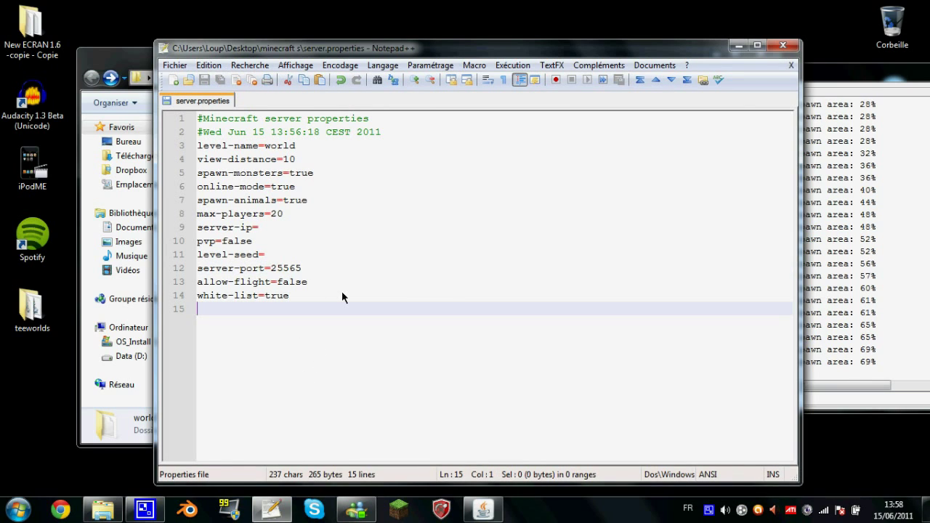
click(794, 49)
Bring the Minecraft server window fully into view and check the latest entries in its log.
drag(795, 62, 690, 64)
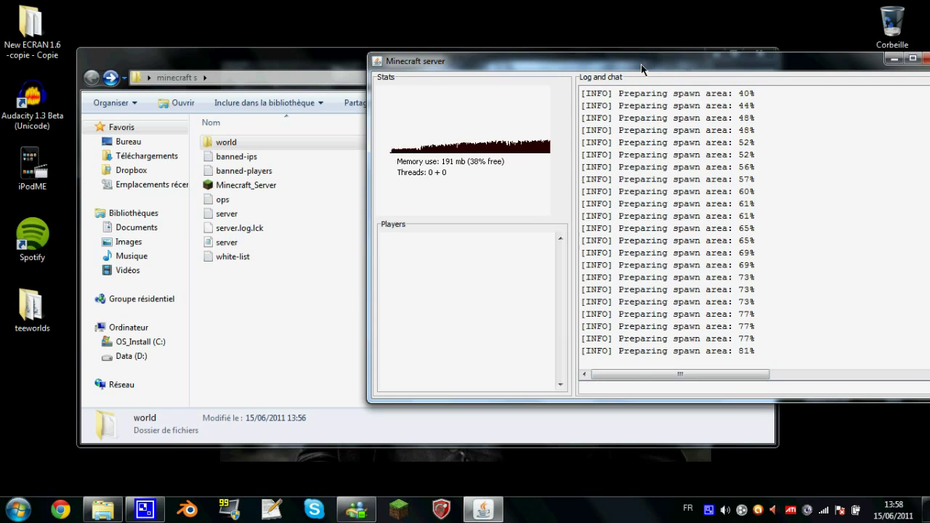
drag(640, 63, 493, 70)
scroll(783, 300, up, 3)
scroll(774, 237, down, 5)
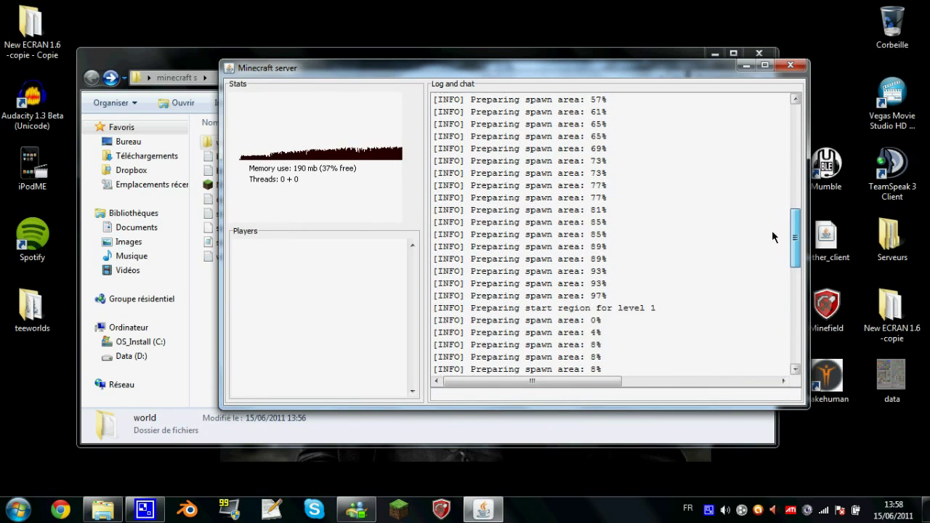
drag(794, 240, 805, 335)
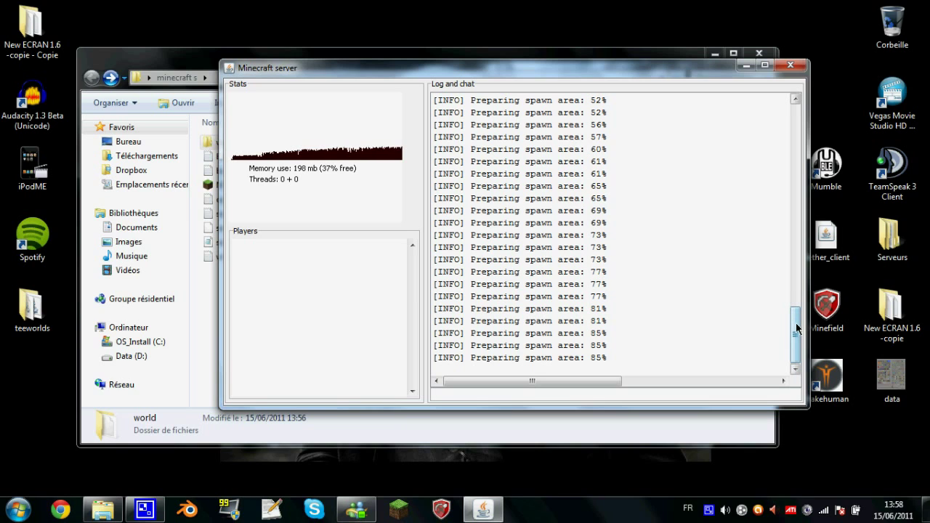
Add the player name Prospecteam to the ops text file in the server folder, then save and close it.
click(666, 52)
click(370, 318)
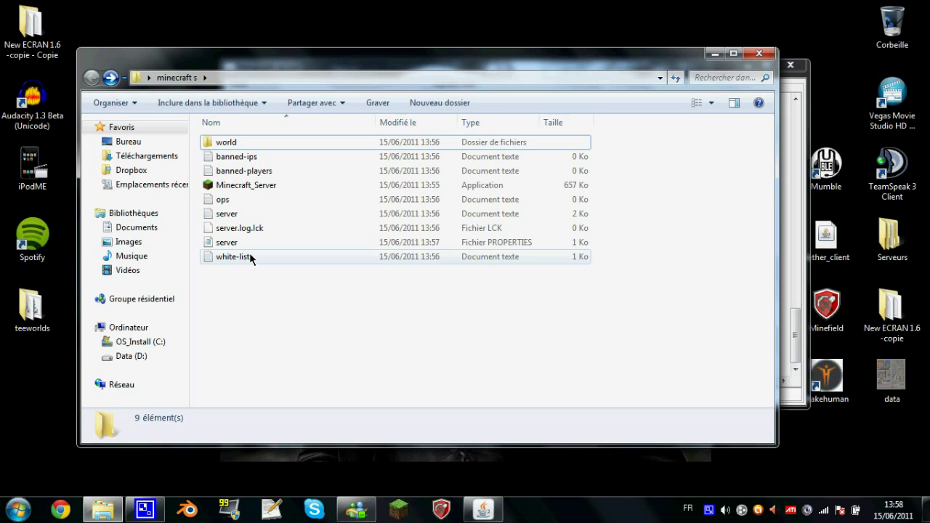
double_click(251, 198)
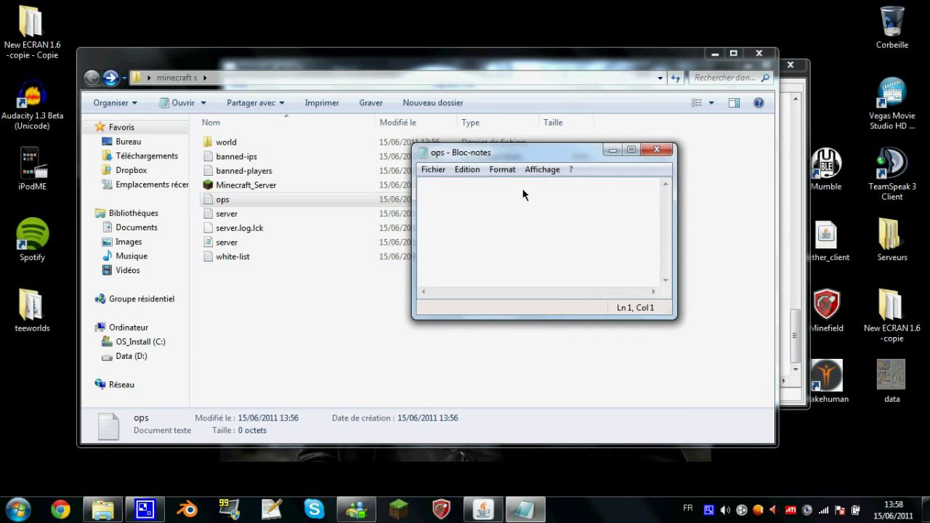
drag(508, 152, 474, 169)
text(Prospecteam)
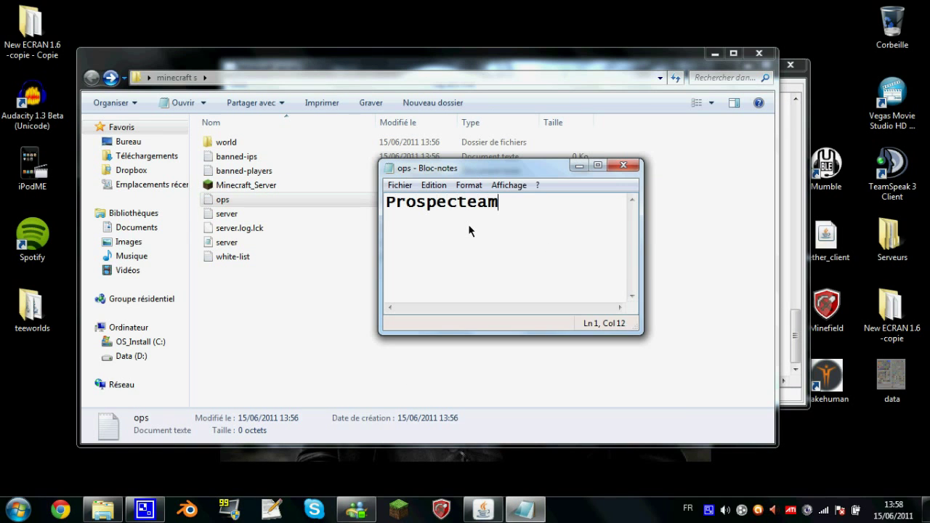
key(ctrl+s)
click(623, 165)
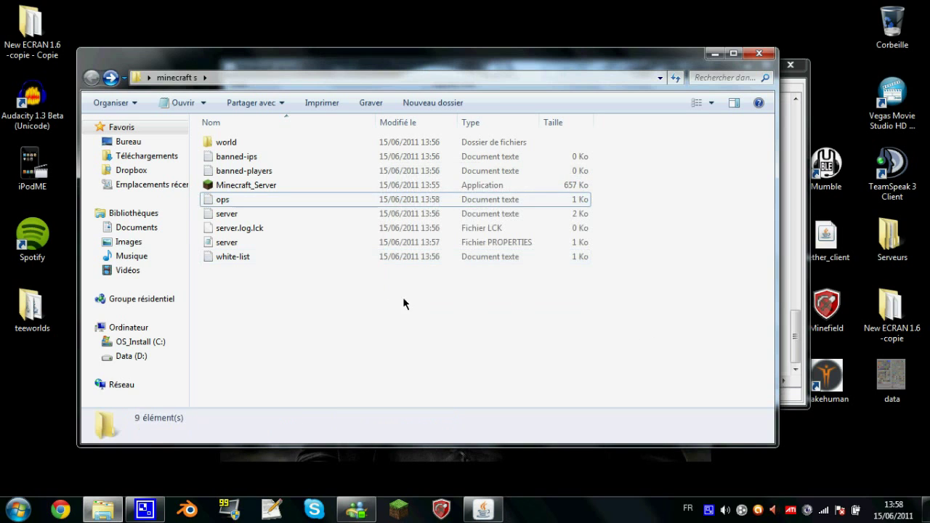
Open the server text log from the folder and examine its contents at different window sizes.
click(241, 215)
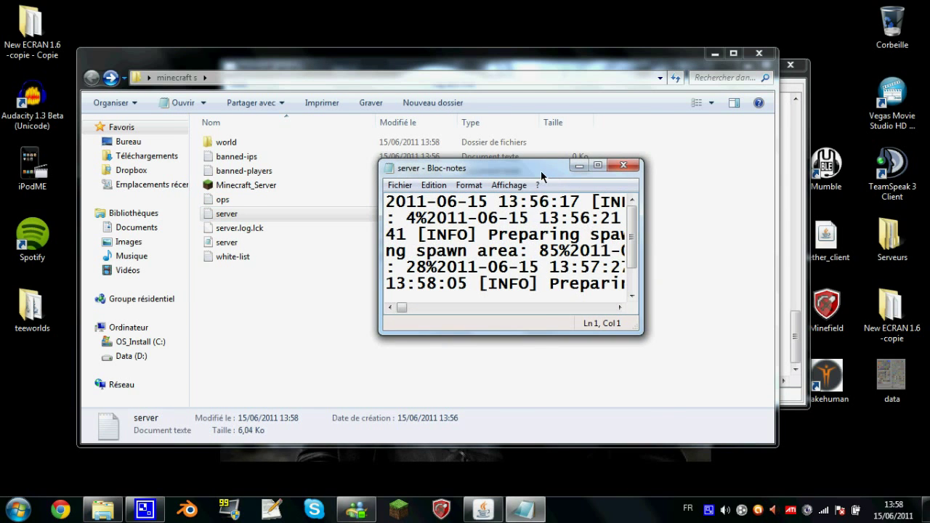
double_click(541, 170)
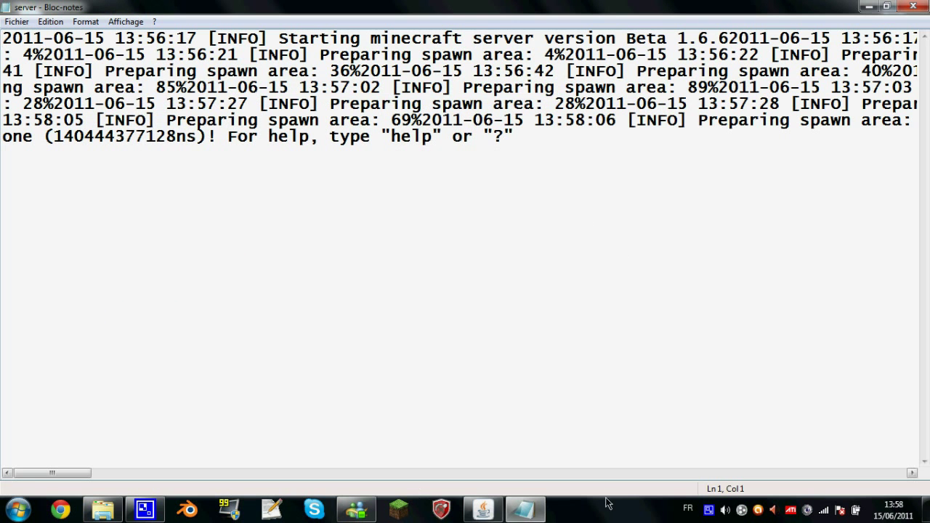
drag(42, 478, 325, 171)
double_click(582, 10)
drag(523, 149, 471, 117)
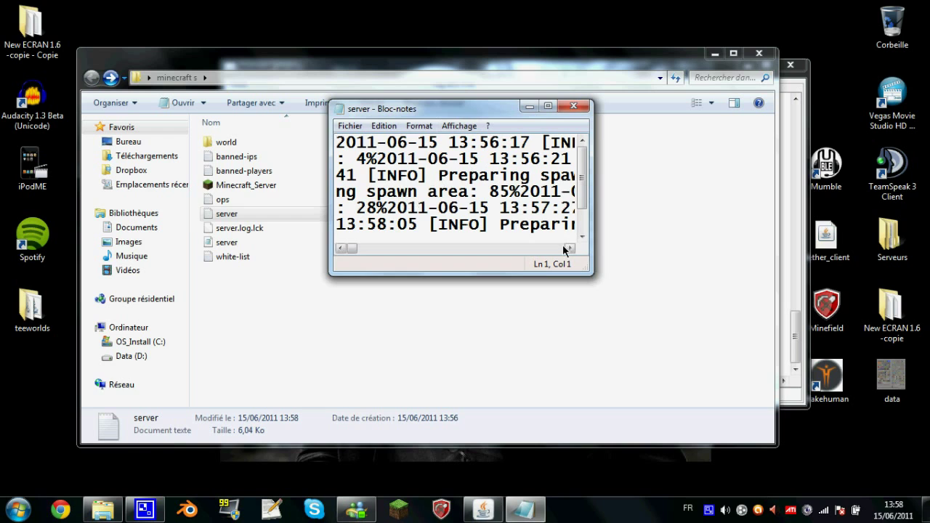
drag(593, 277, 581, 323)
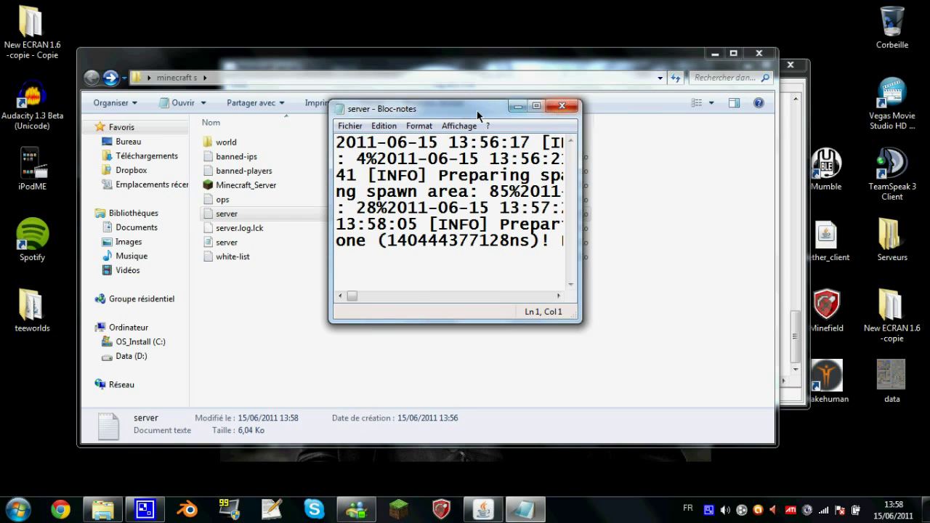
Select all the text in the server log, then close the log without changing it.
click(383, 126)
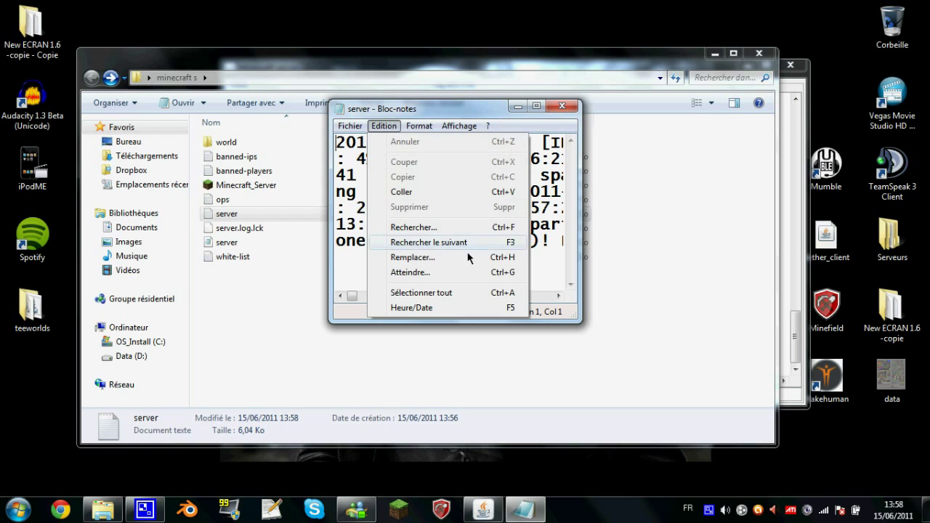
click(407, 126)
click(384, 125)
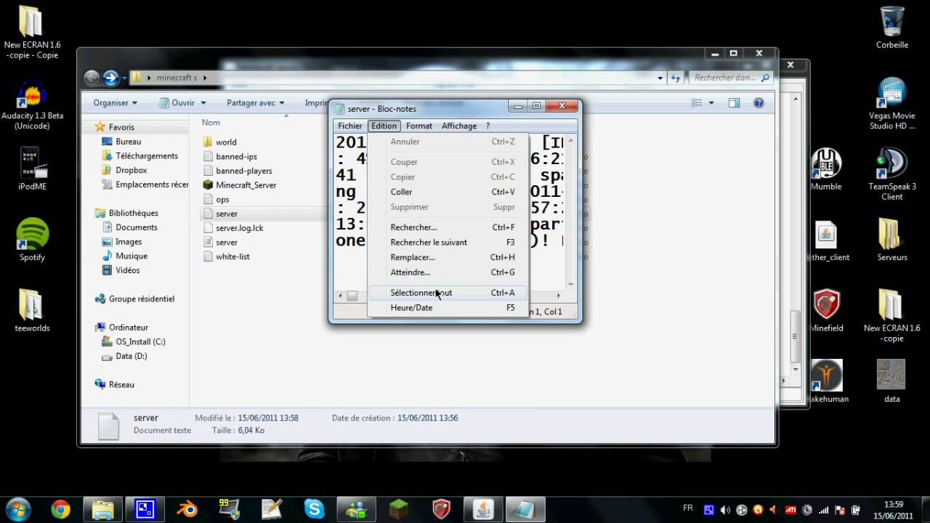
drag(434, 108, 421, 98)
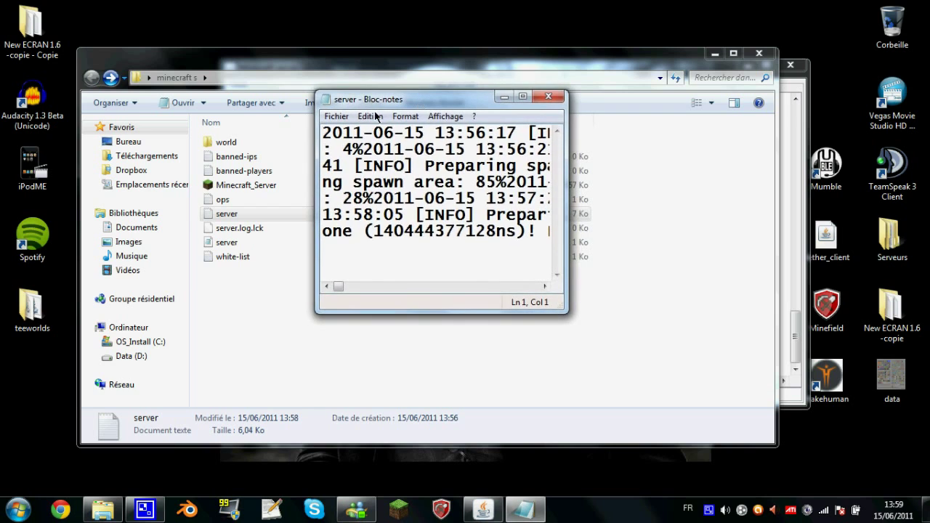
click(377, 118)
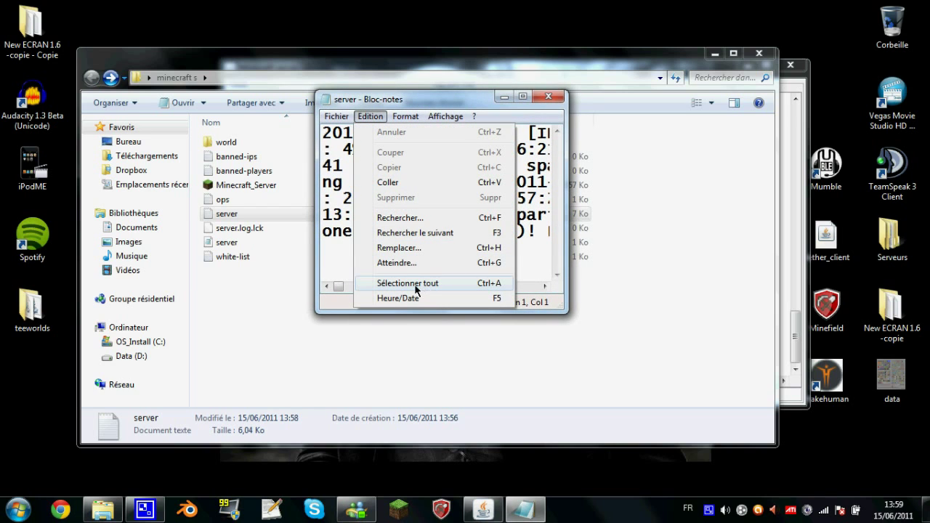
click(385, 283)
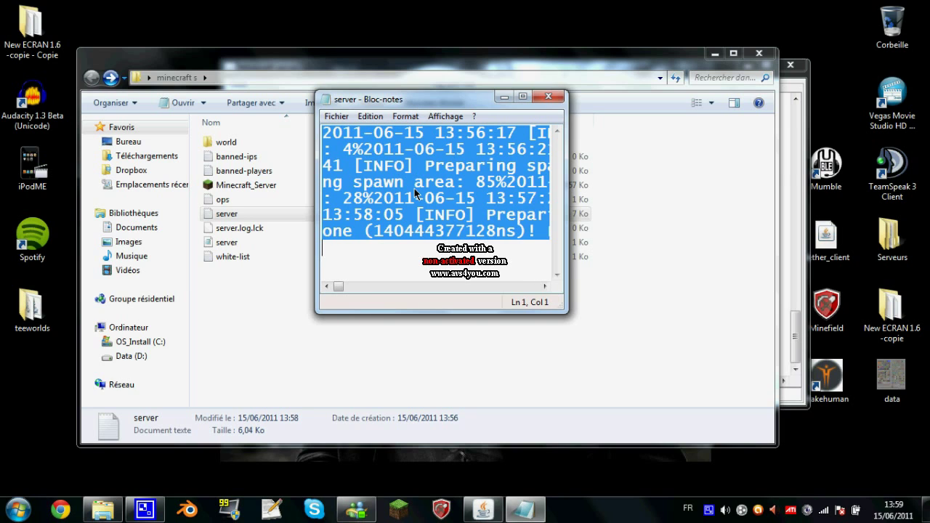
click(549, 98)
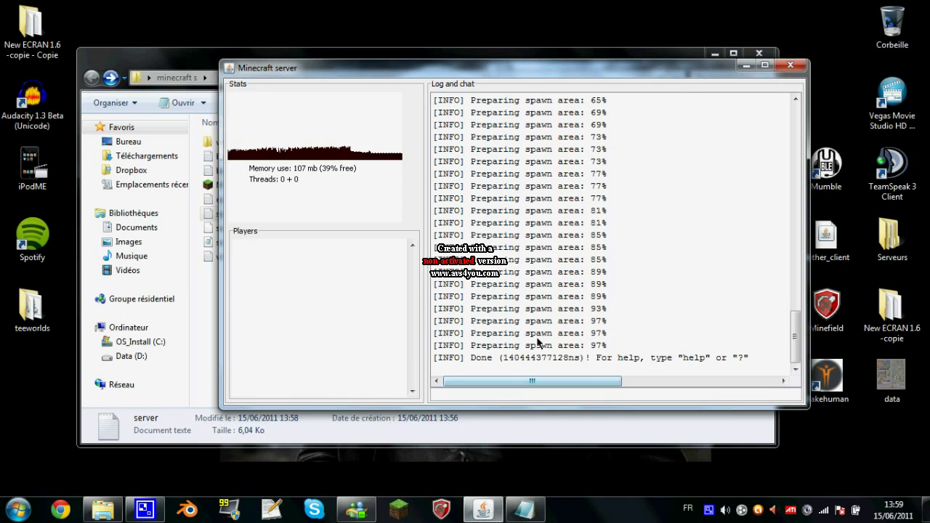
click(207, 356)
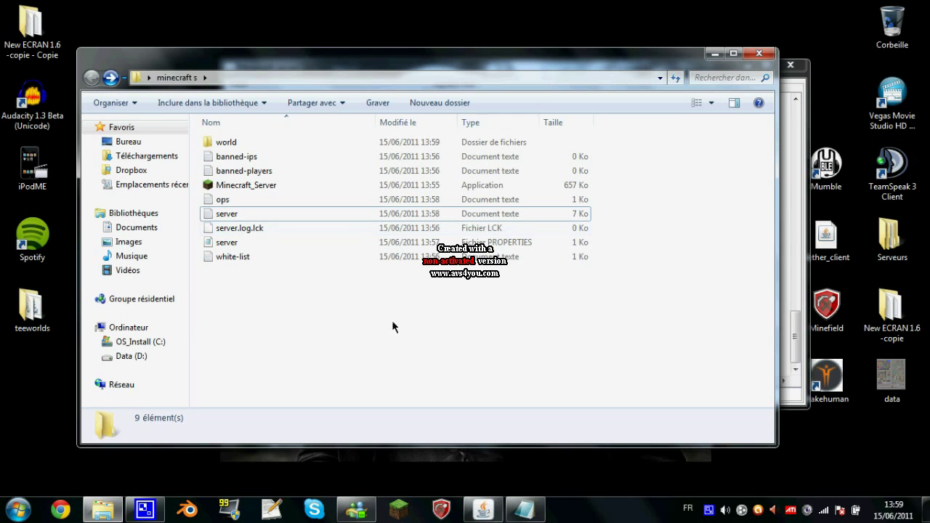
click(523, 509)
click(544, 95)
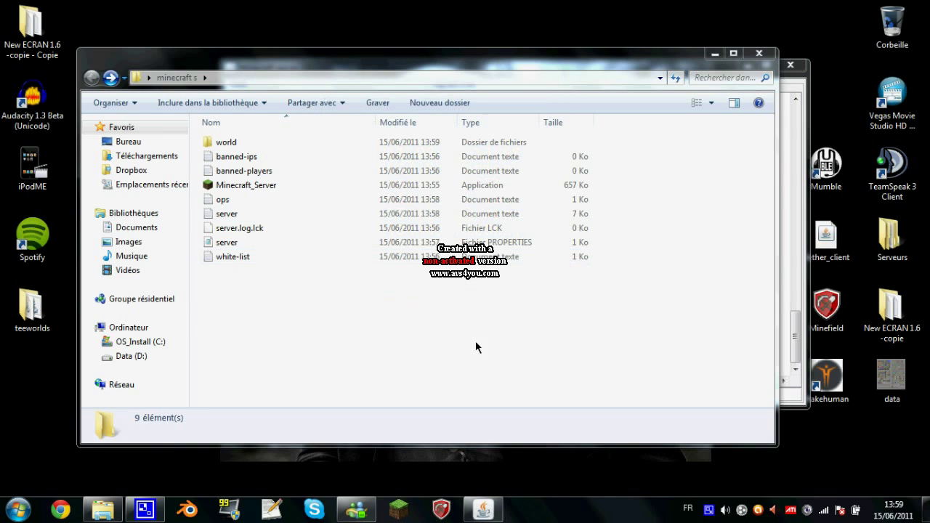
Check the banned-ips text file and close it, then open the banned-players text file.
double_click(286, 156)
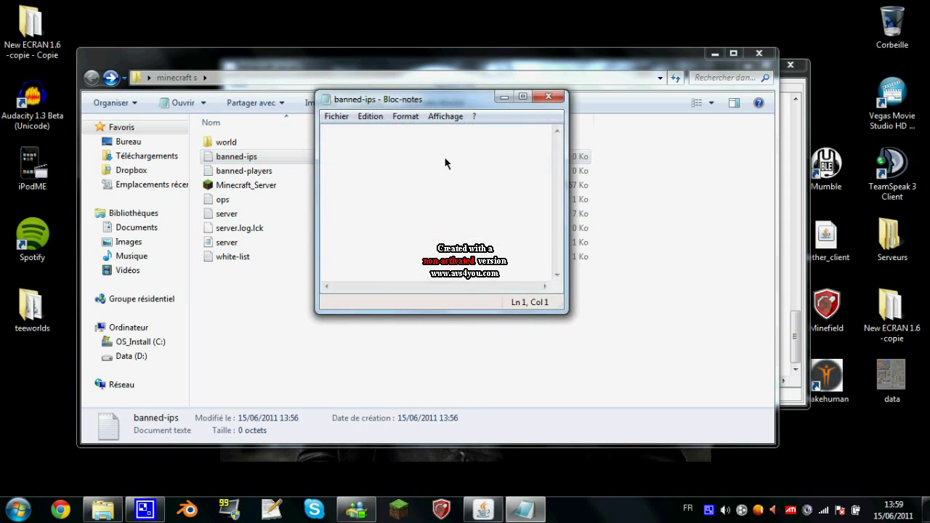
click(548, 98)
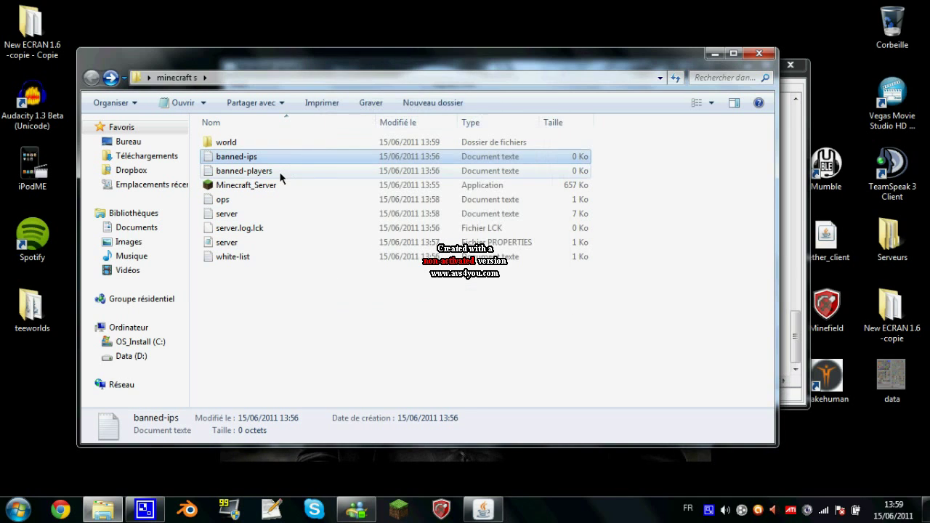
double_click(282, 172)
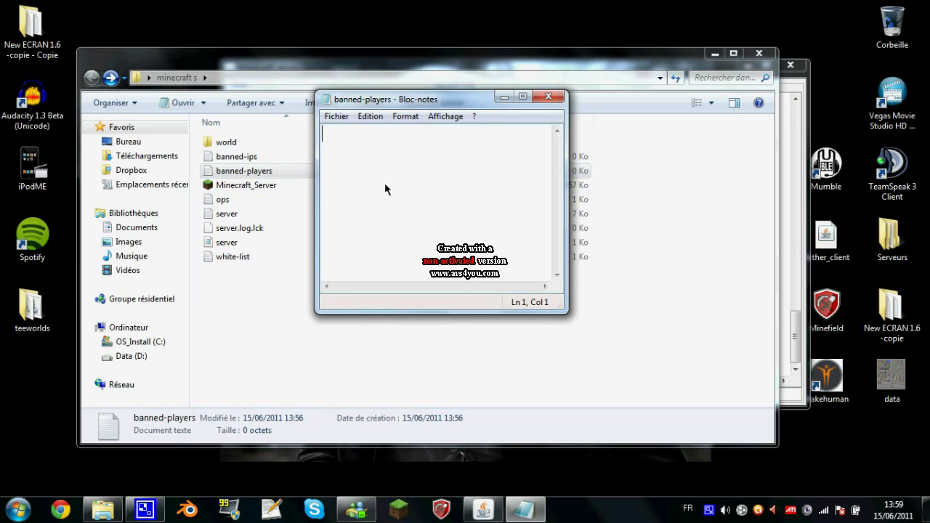
Enter the name prospecteam in the banned-players file as an example, then erase it and close the file.
text(prospecteam)
key(BackSpace)
key(BackSpace)
key(BackSpace)
key(BackSpace)
key(BackSpace)
key(BackSpace)
key(BackSpace)
key(BackSpace)
key(BackSpace)
key(BackSpace)
key(BackSpace)
click(548, 96)
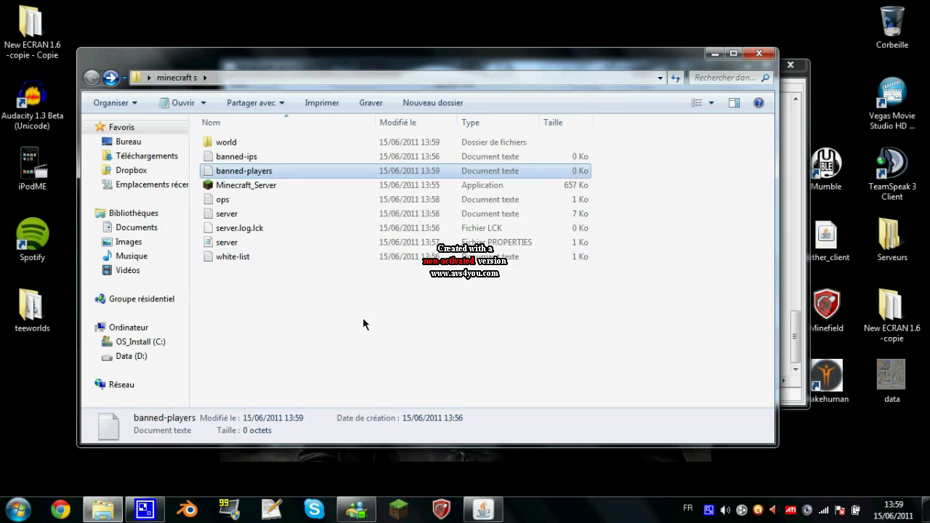
Close the server folder, move the Minecraft server window aside and check the end of its log.
click(751, 50)
drag(623, 71, 480, 65)
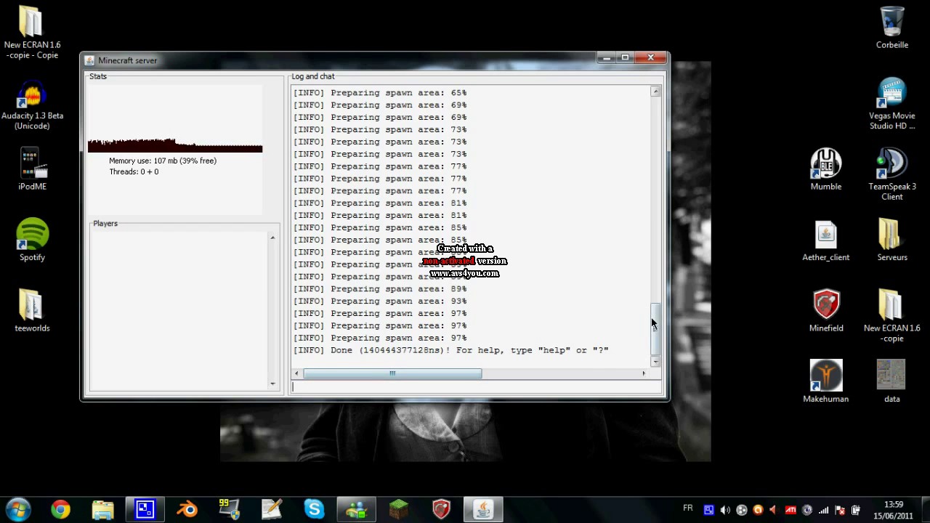
drag(651, 316, 652, 324)
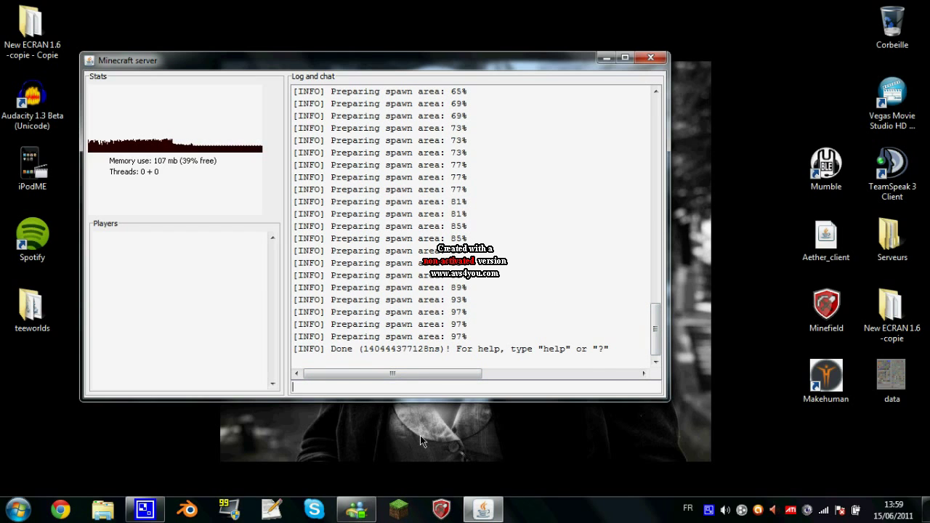
Start the Minecraft launcher, log in with the remembered account and maximize the game window.
click(398, 509)
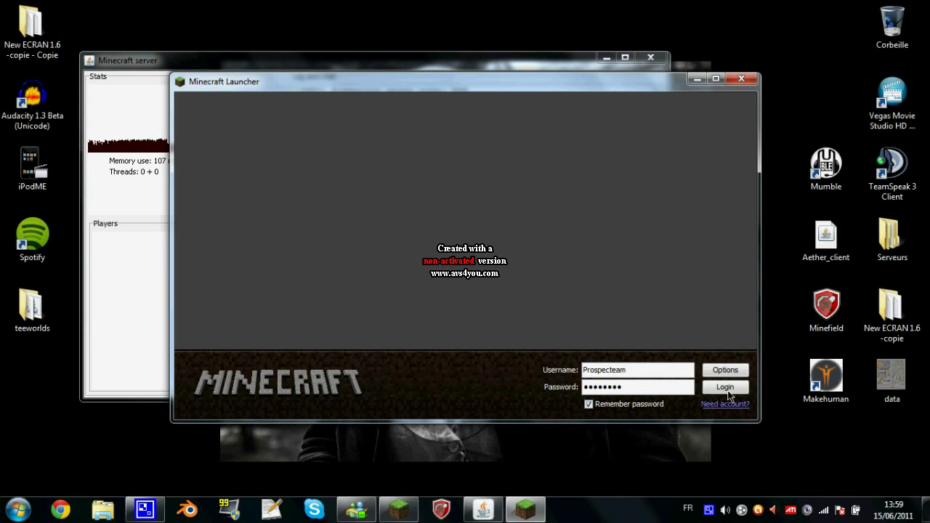
click(725, 387)
double_click(574, 90)
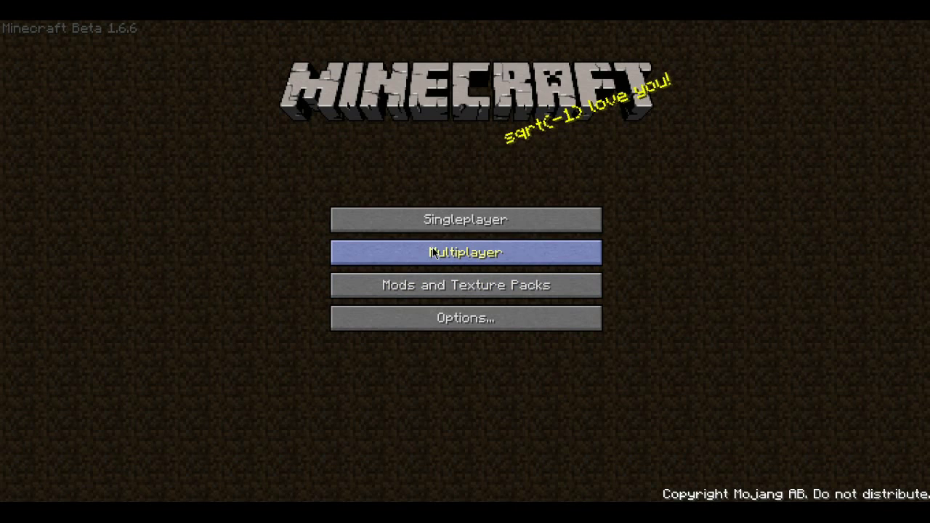
Open the multiplayer screen, enter localhost as the server address and connect to it.
click(481, 254)
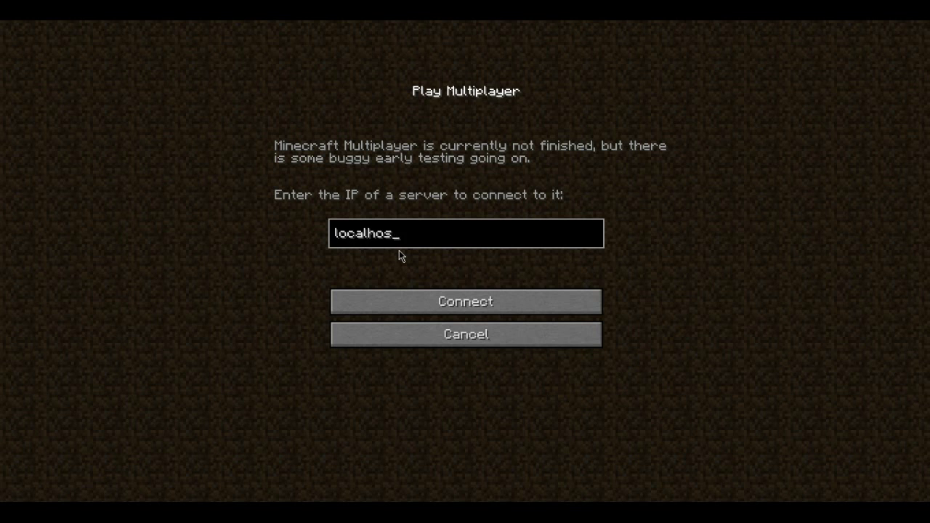
key(BackSpace)
key(BackSpace)
key(BackSpace)
key(BackSpace)
key(BackSpace)
key(BackSpace)
key(BackSpace)
key(BackSpace)
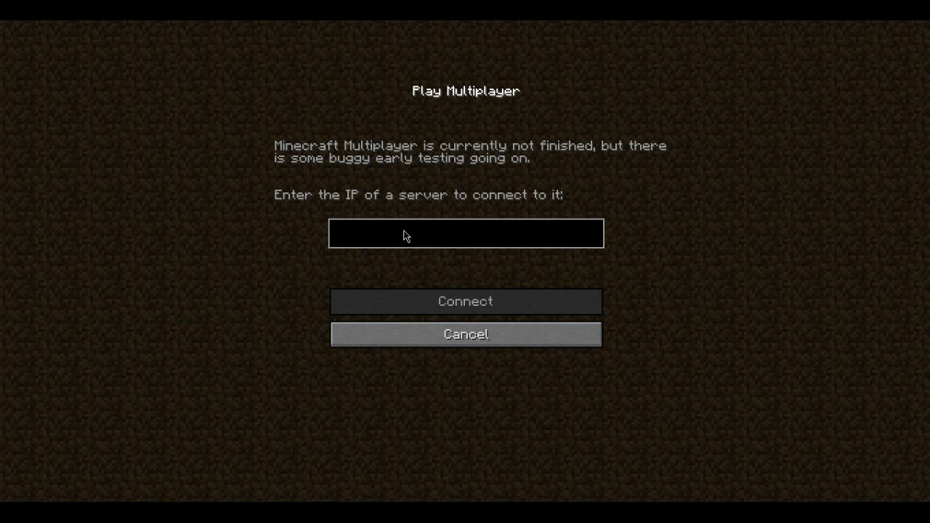
text(localhost)
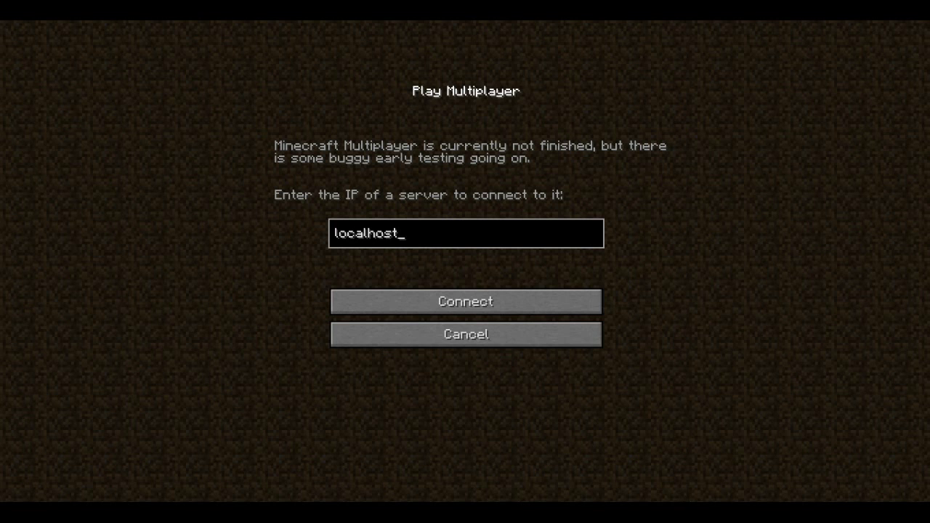
click(475, 306)
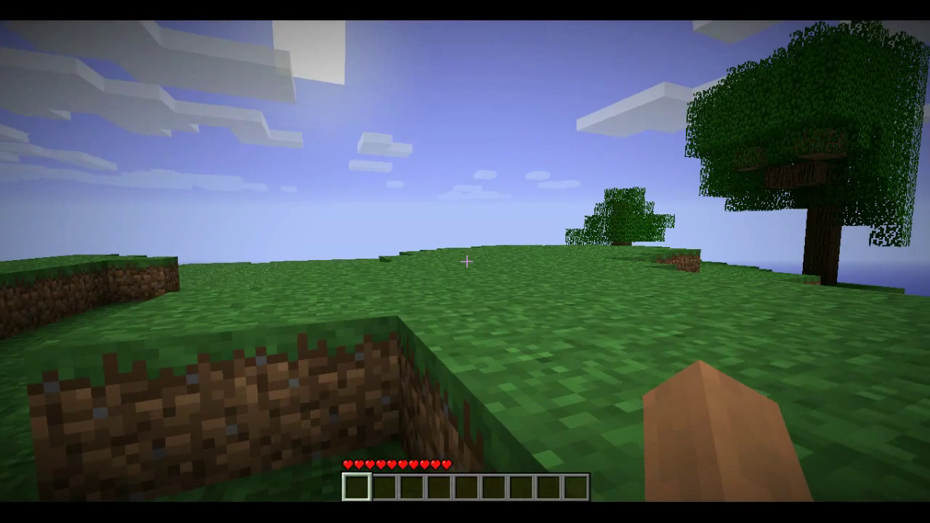
Walk around the server world to examine the grassland, the coast and the stone pit.
key(w)
key(space)
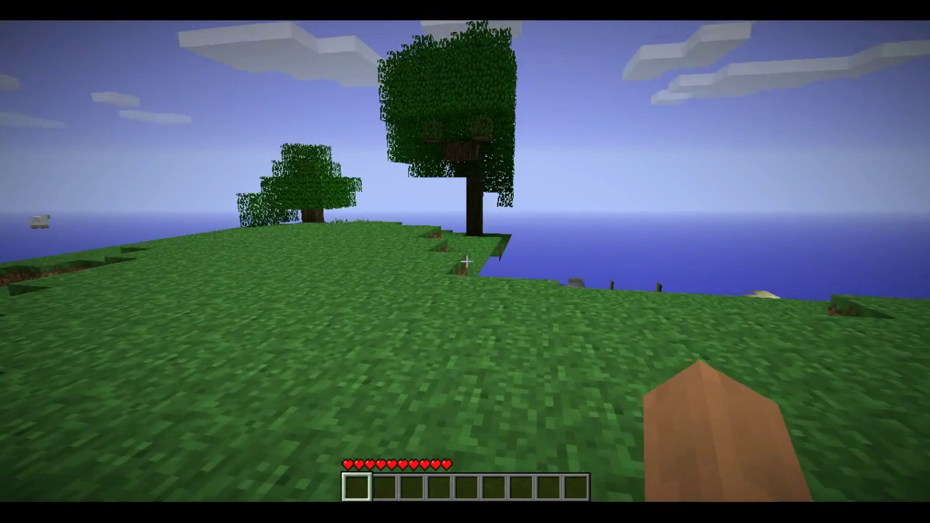
key(w)
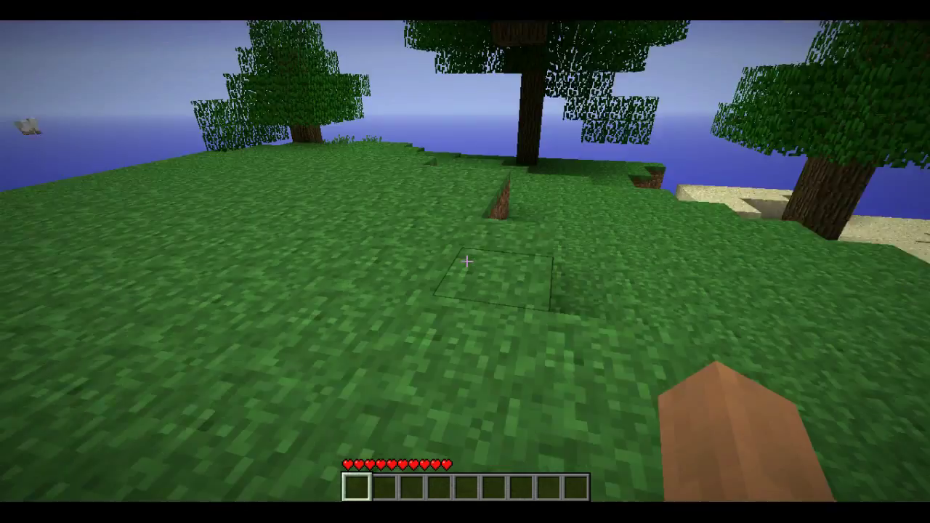
key(w)
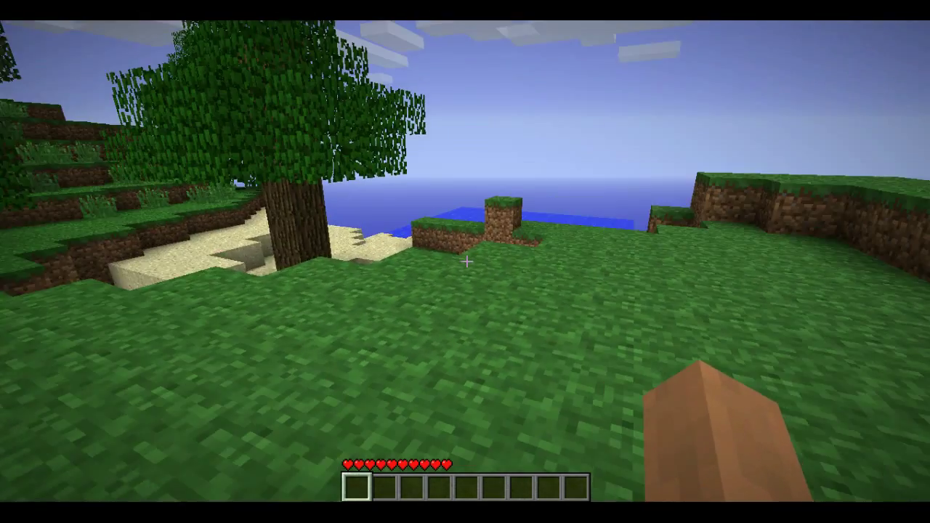
key(w)
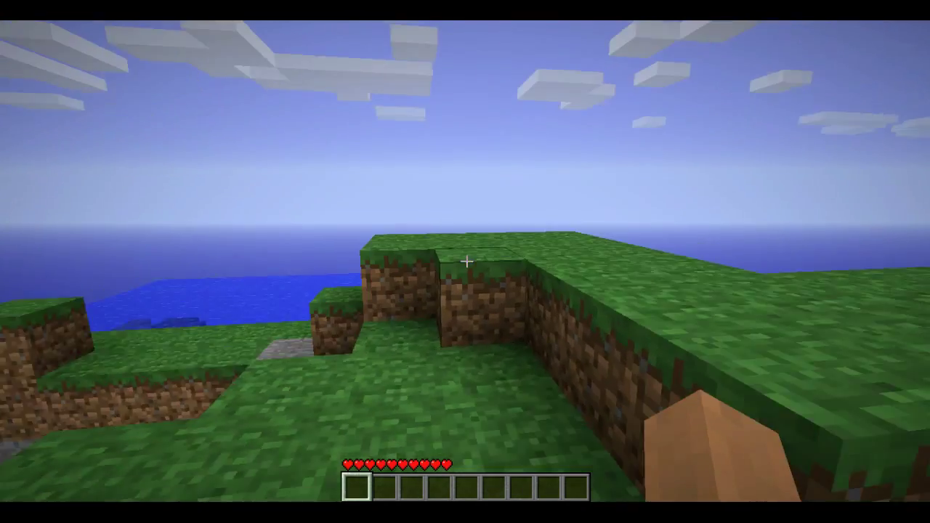
key(w)
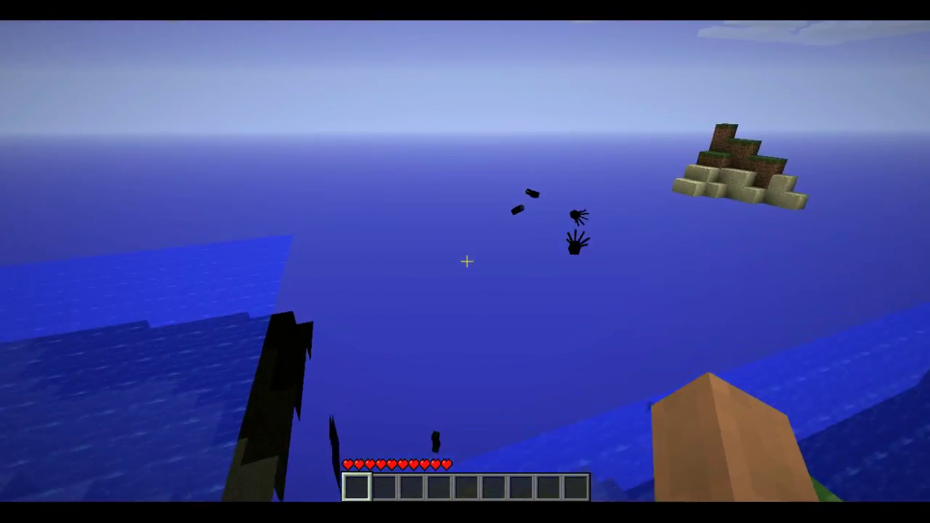
key(w)
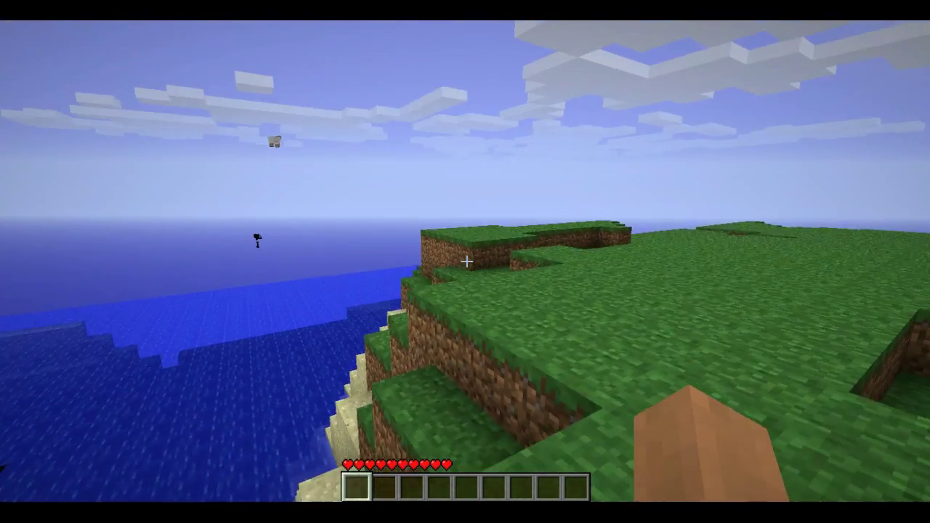
key(w)
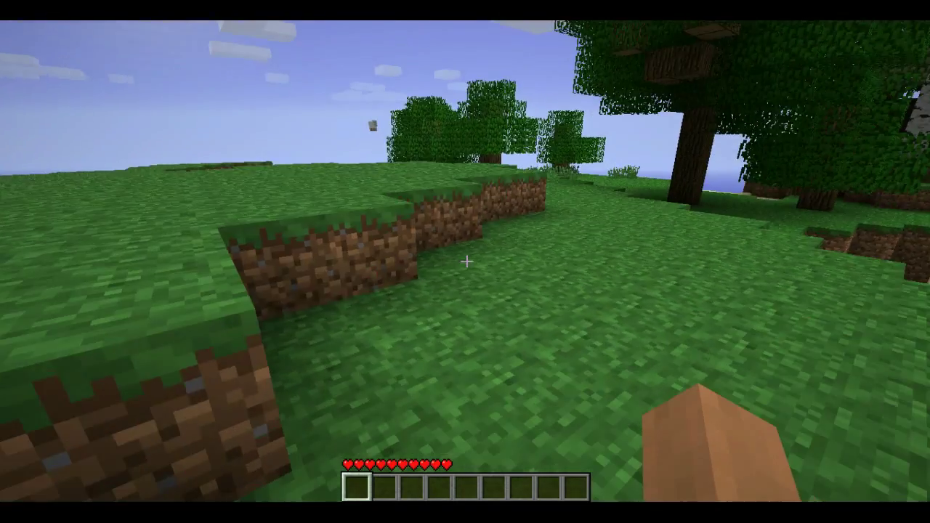
key(w)
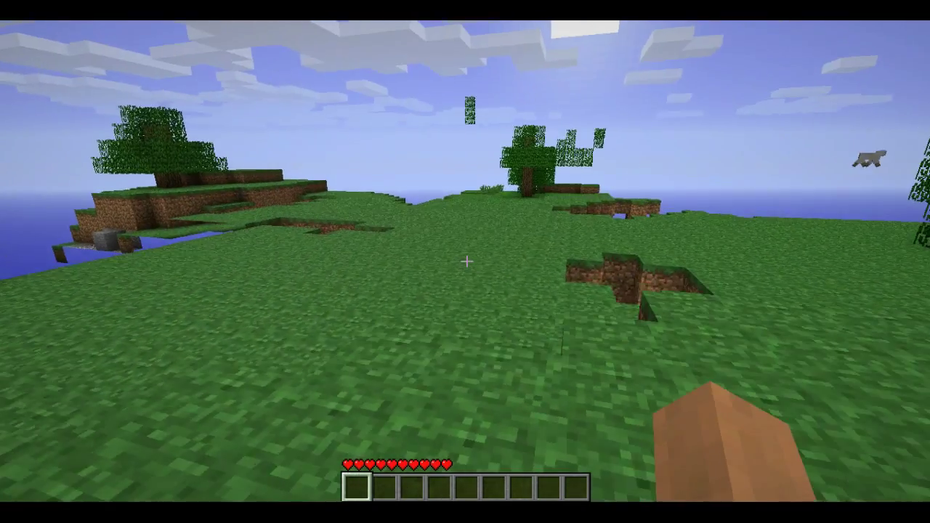
key(w)
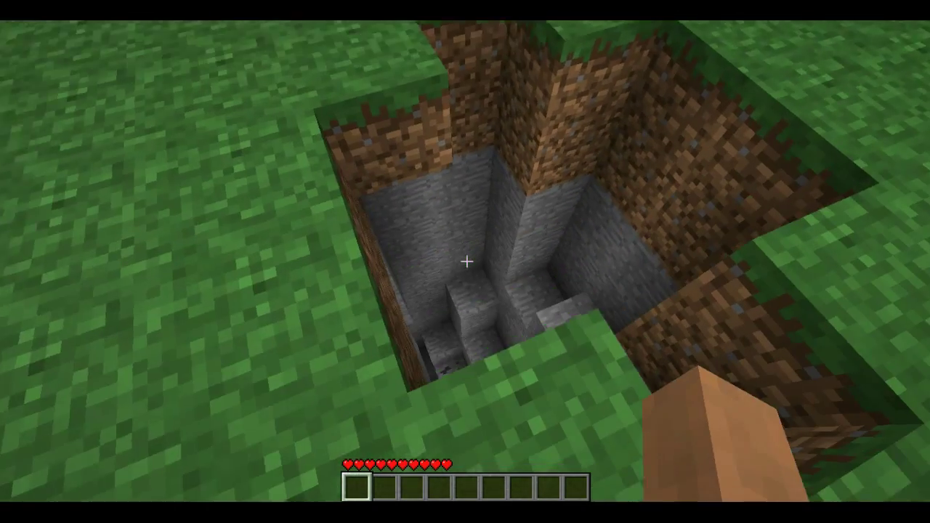
key(w)
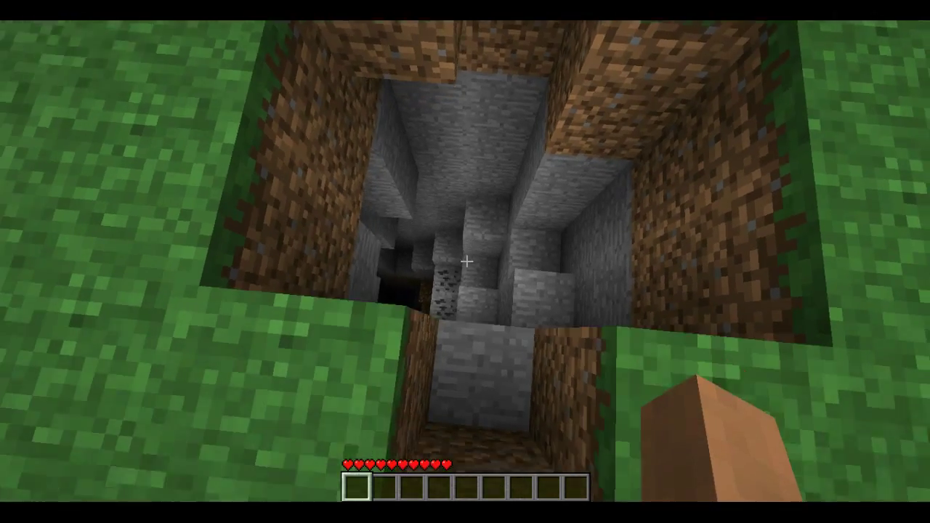
key(s)
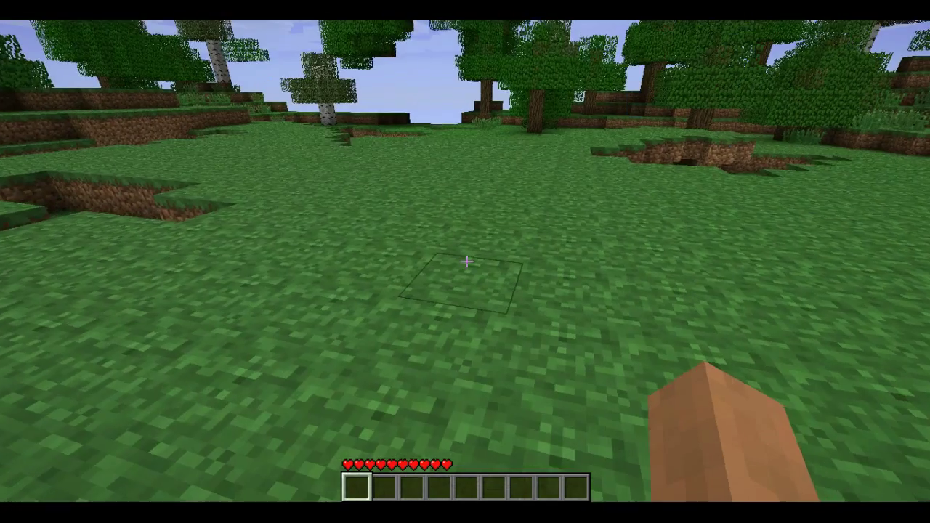
key(w)
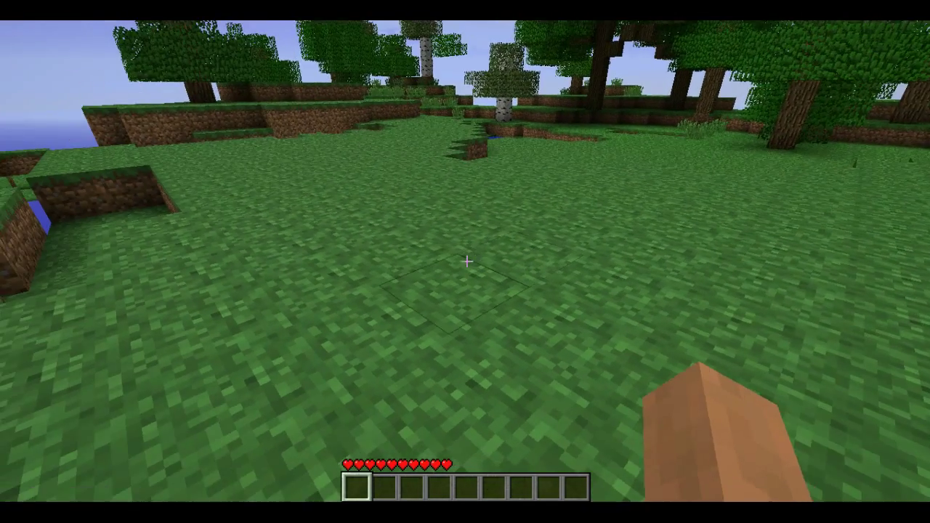
key(Escape)
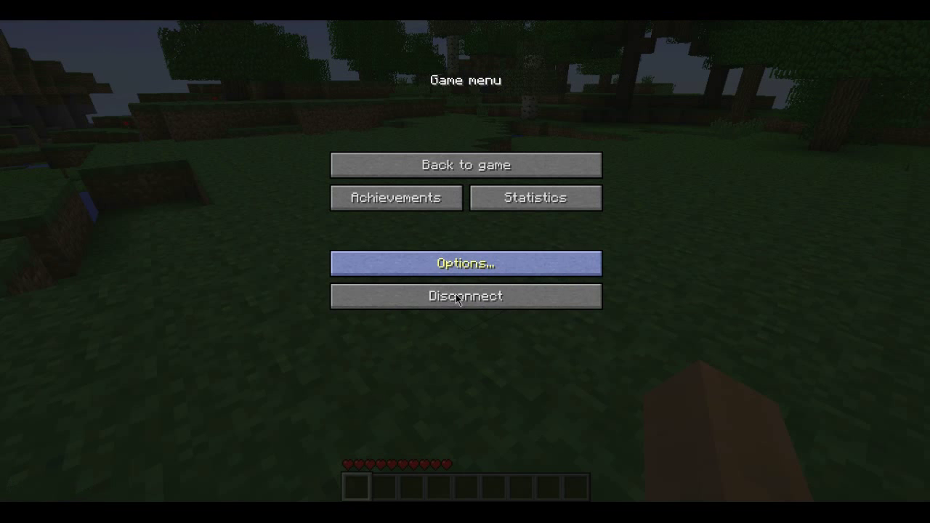
click(465, 165)
key(Escape)
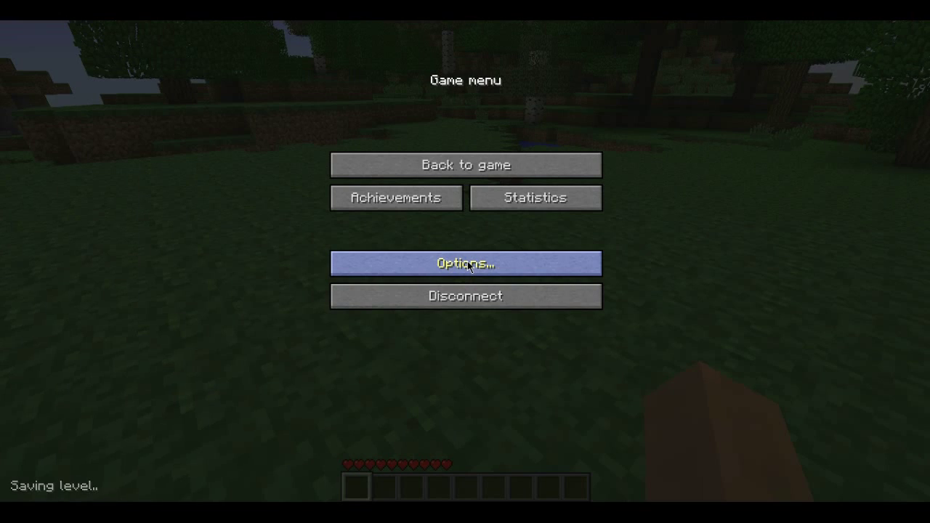
key(Escape)
Set the world to night with the chat command /time set 14000.
key(t)
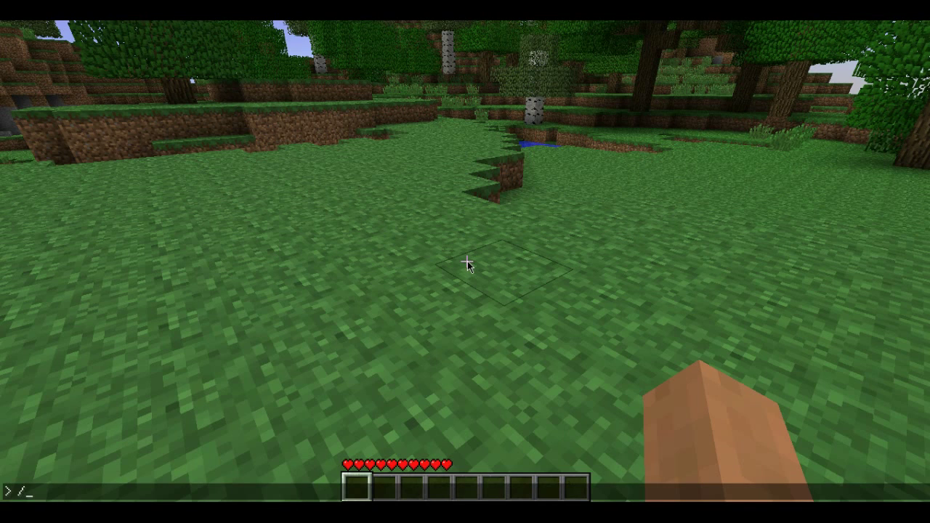
text(time set 14000)
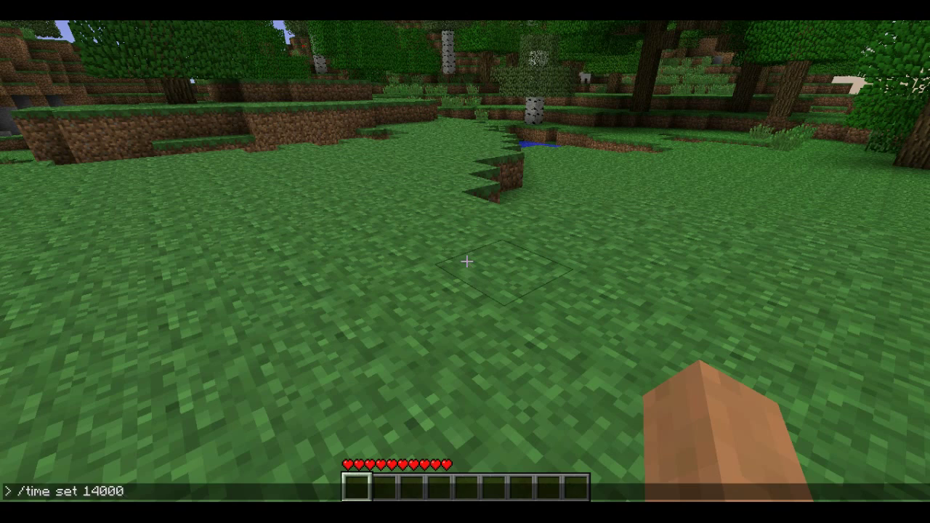
key(Return)
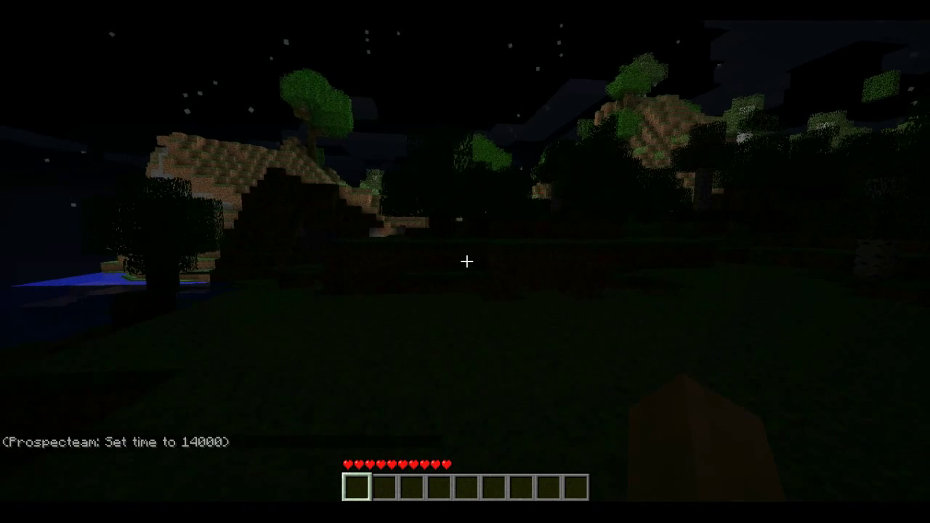
Set the world to daytime with the chat command /time set 0 and walk toward the water.
key(slash)
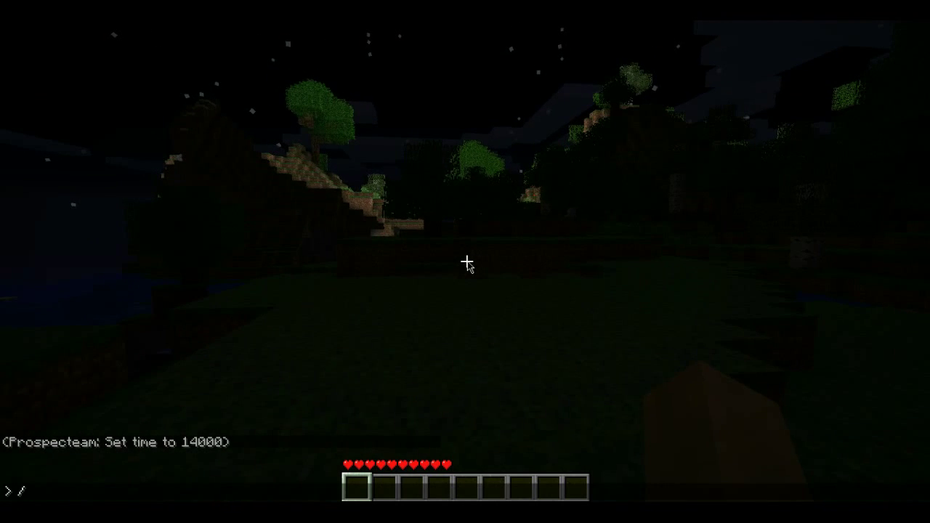
text(time set 0)
key(Return)
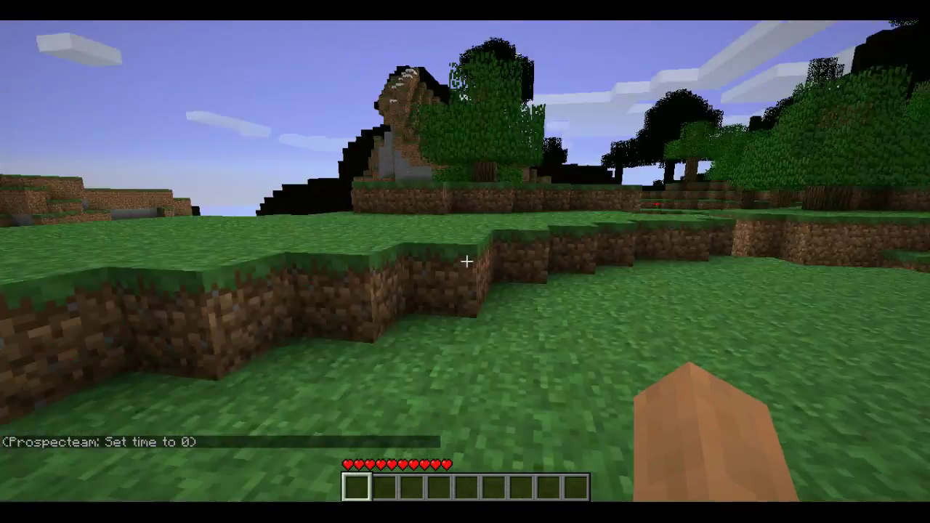
key(w)
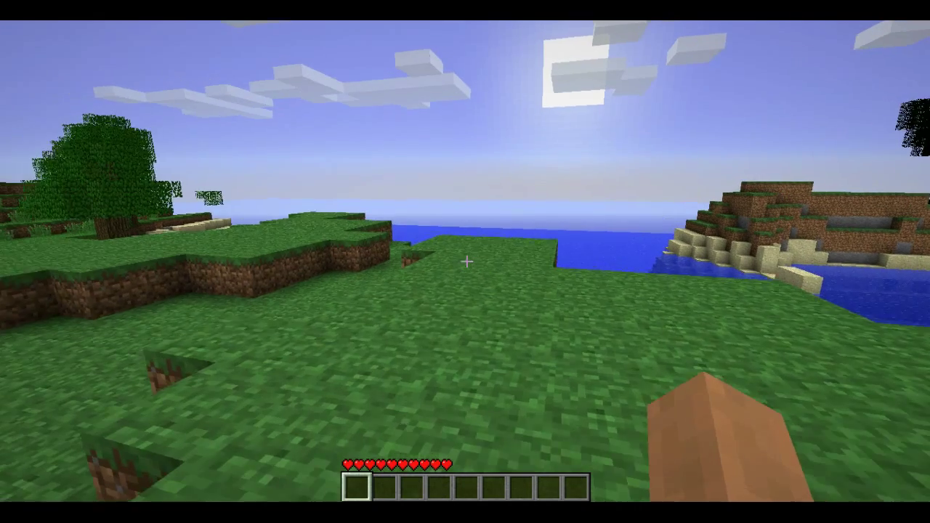
Get 64 stone blocks with the chat command /give prospecteam 1 64, pick them up and place one on the grass.
text(t/giv)
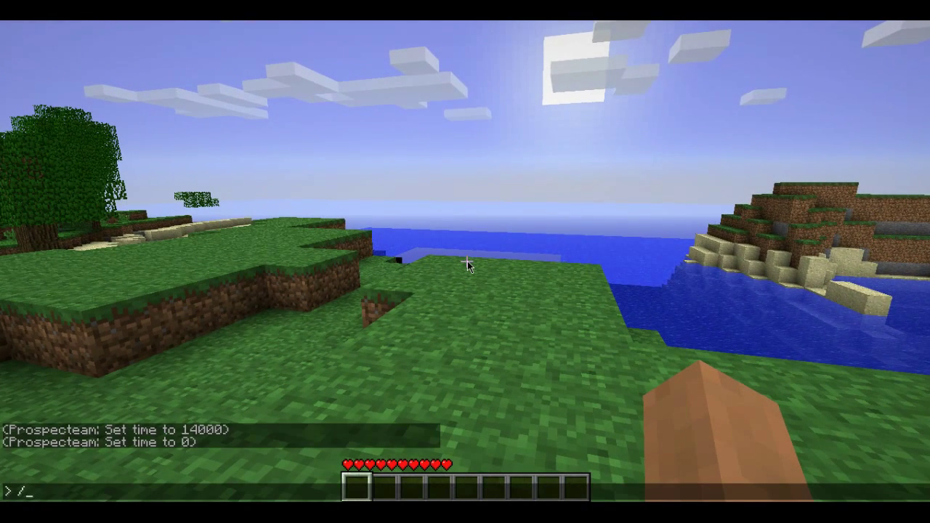
text(e)
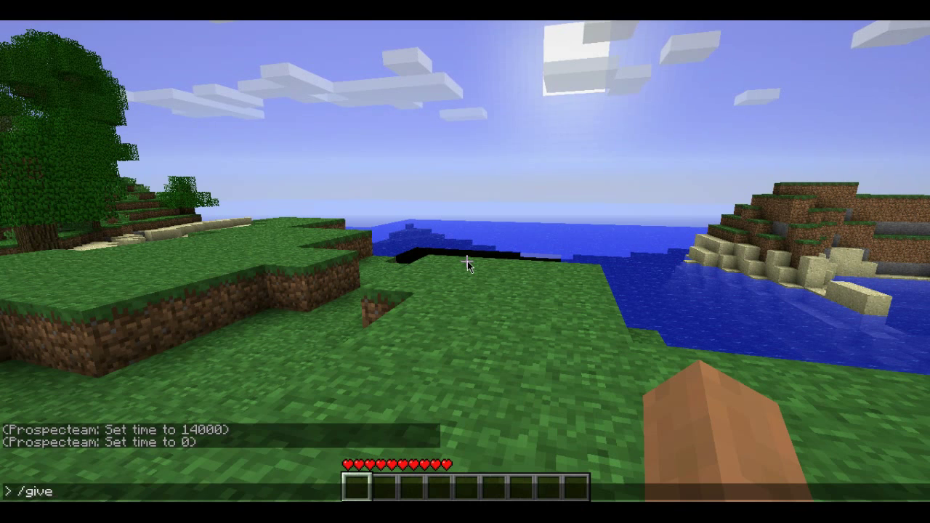
text( prospecteam)
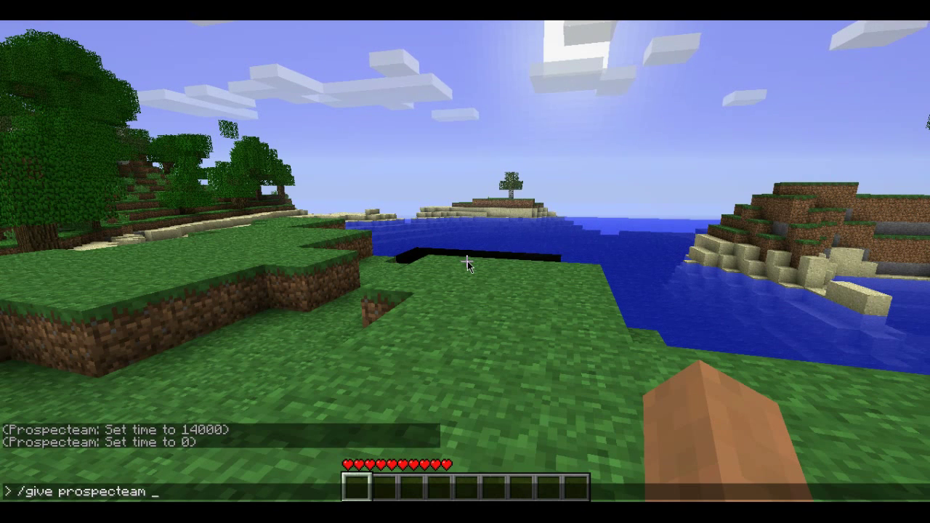
text(1 64)
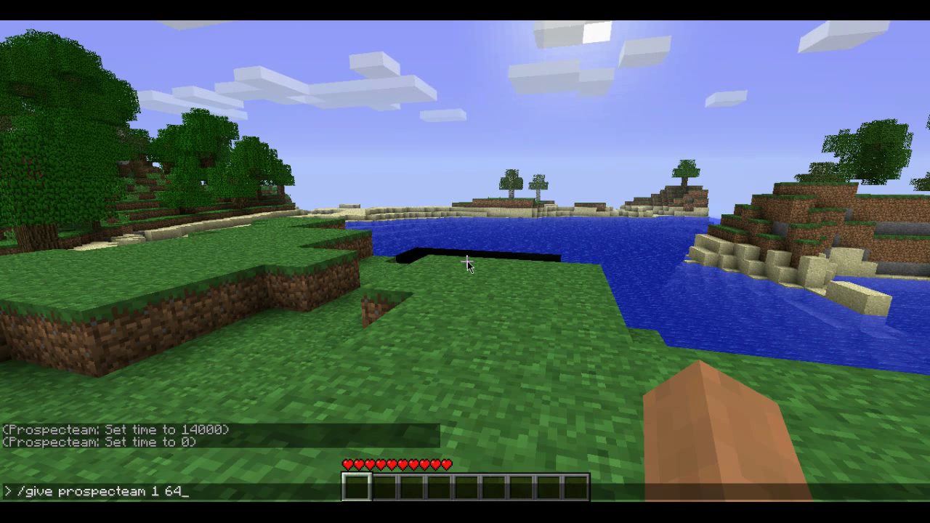
key(Return)
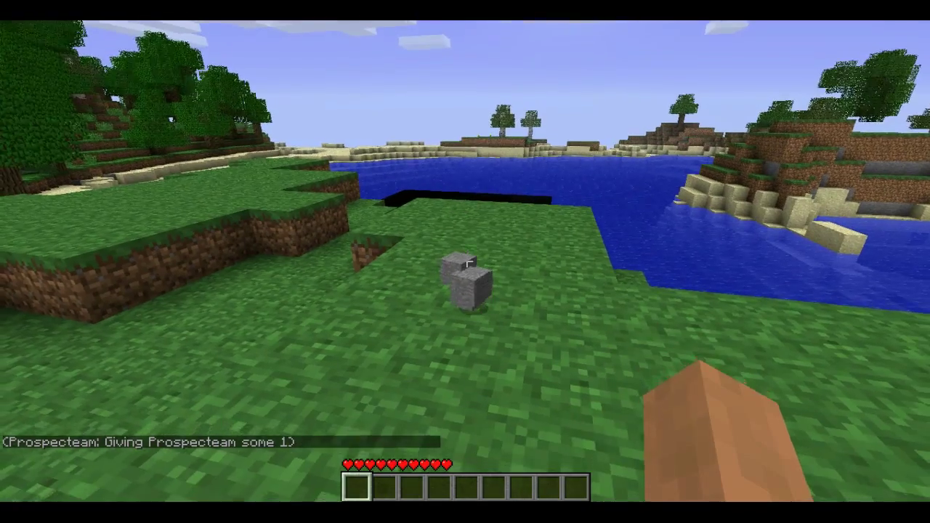
key(w)
right_click(466, 261)
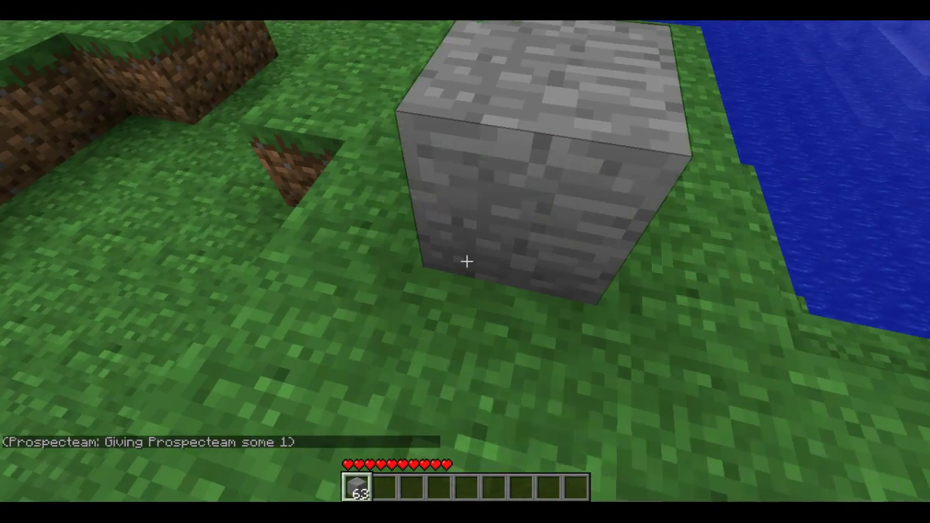
Place six more stone blocks on the grass near the water to extend a low wall, and walk along it.
right_click(466, 261)
right_click(466, 261)
right_click(467, 262)
right_click(467, 262)
right_click(466, 261)
right_click(466, 262)
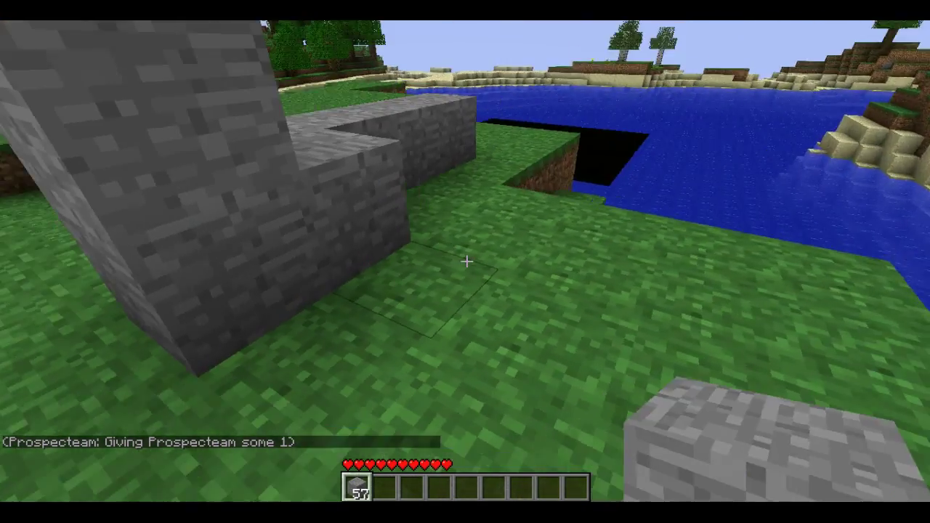
key(w)
key(space)
scroll(466, 262, down, 1)
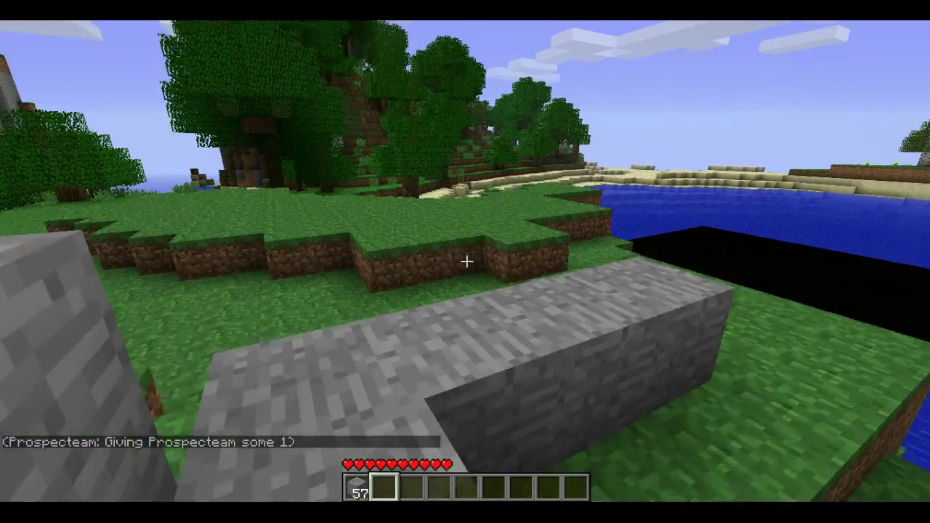
key(w)
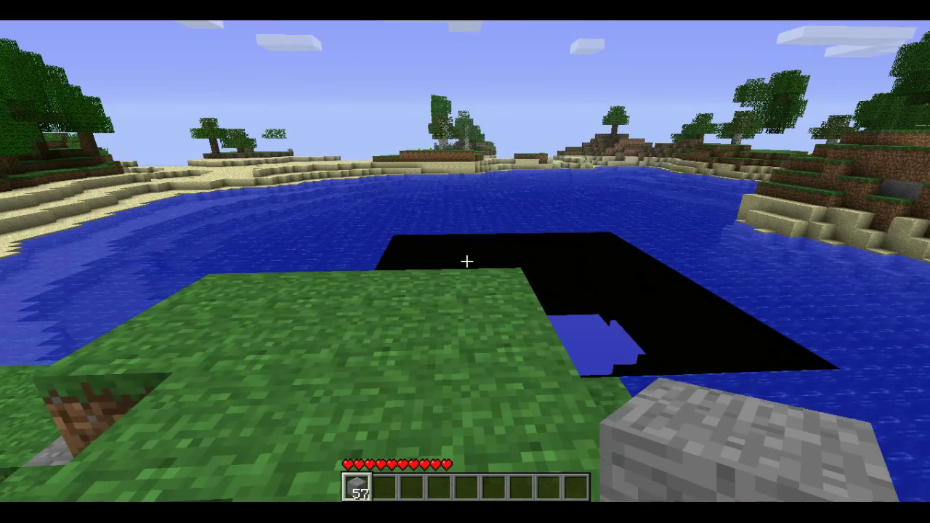
Throw 12 stone blocks from the held stack onto the ground, one at a time.
key(q)
key(q)
key(q)
key(q)
key(q)
key(q)
key(q)
key(q)
key(q)
key(q)
key(q)
key(q)
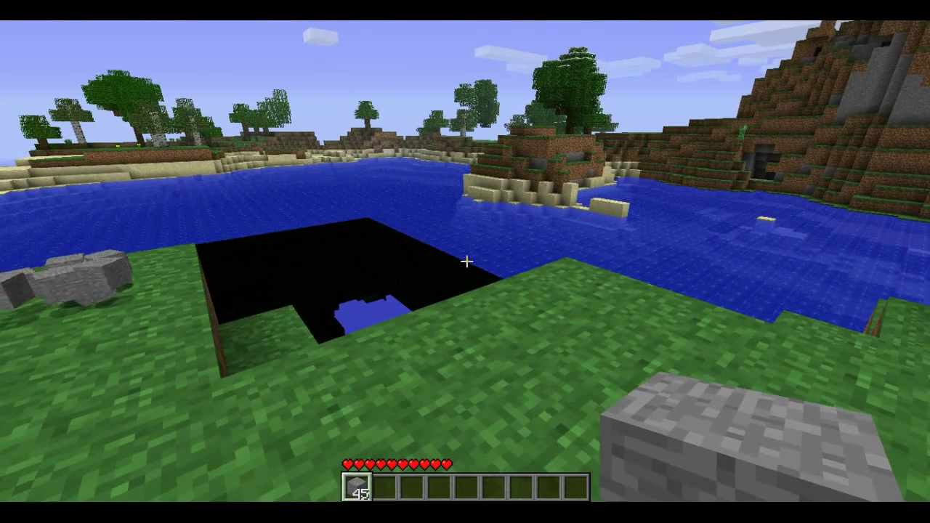
Throw the rest of the stone stack out of the inventory and walk away over the grass.
key(e)
click(368, 353)
click(300, 288)
key(e)
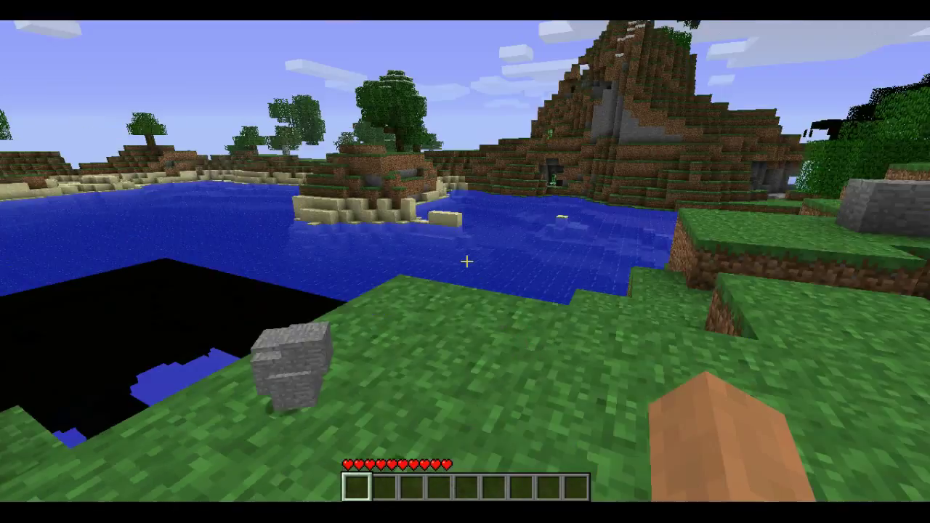
key(w)
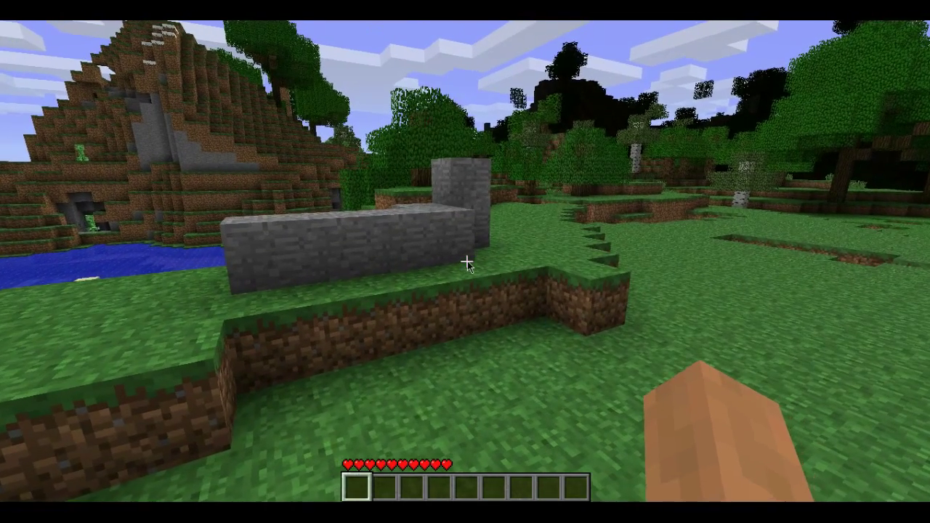
Kick the own player from the server with the chat command /kick prospecteam.
key(slash)
text(kick )
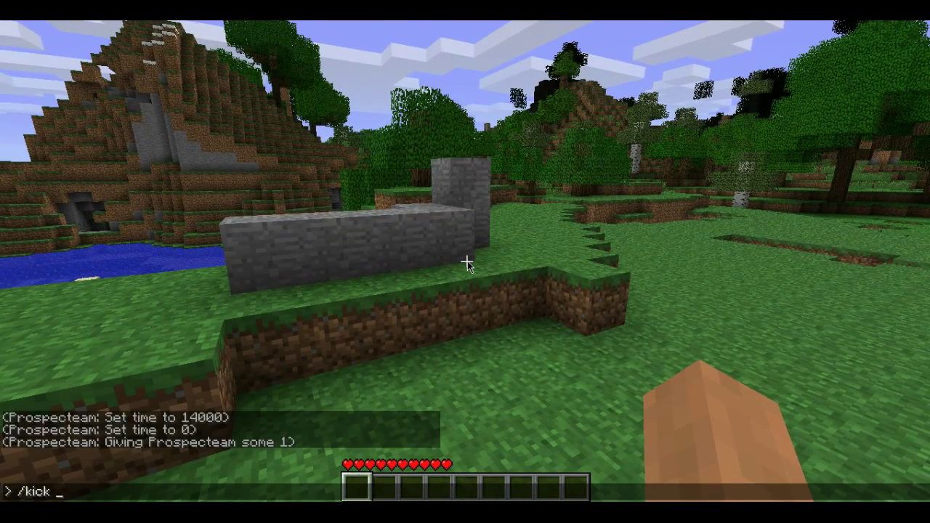
text(prospe)
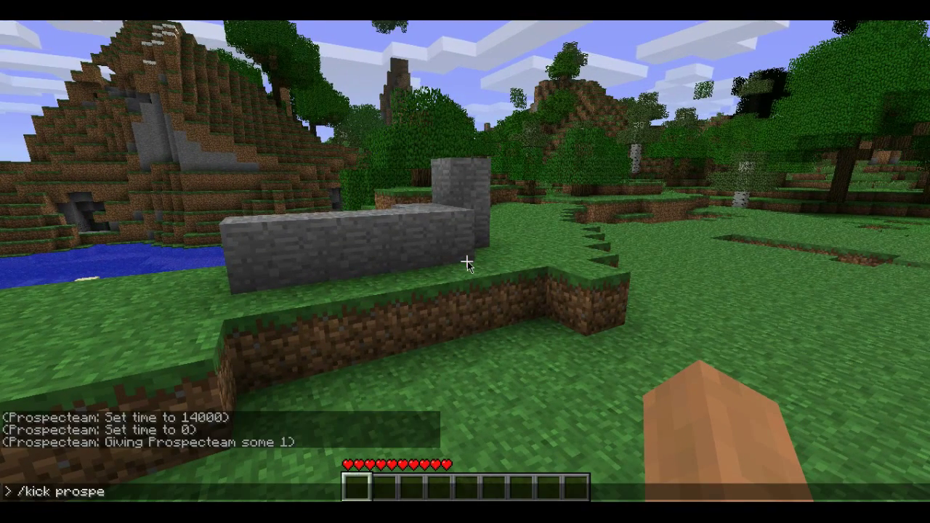
text(tean)
key(BackSpace)
key(BackSpace)
key(BackSpace)
key(BackSpace)
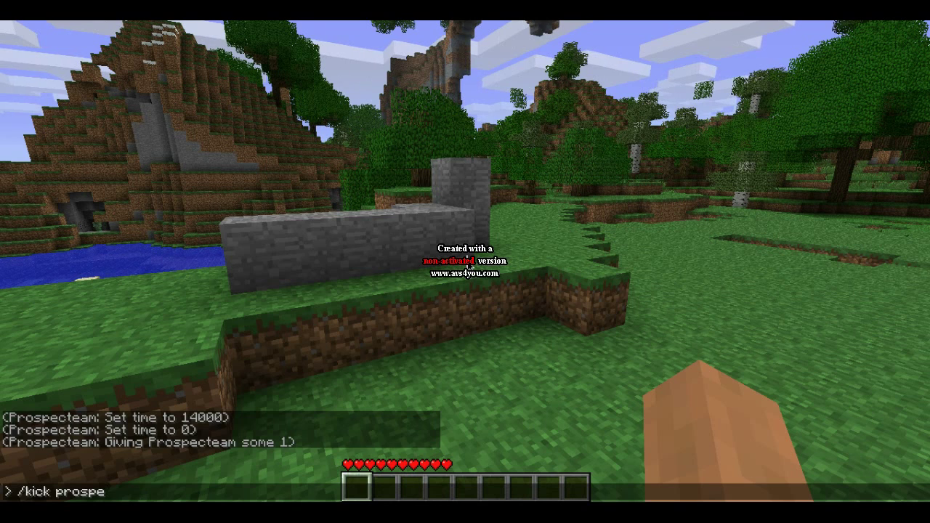
text(cteam)
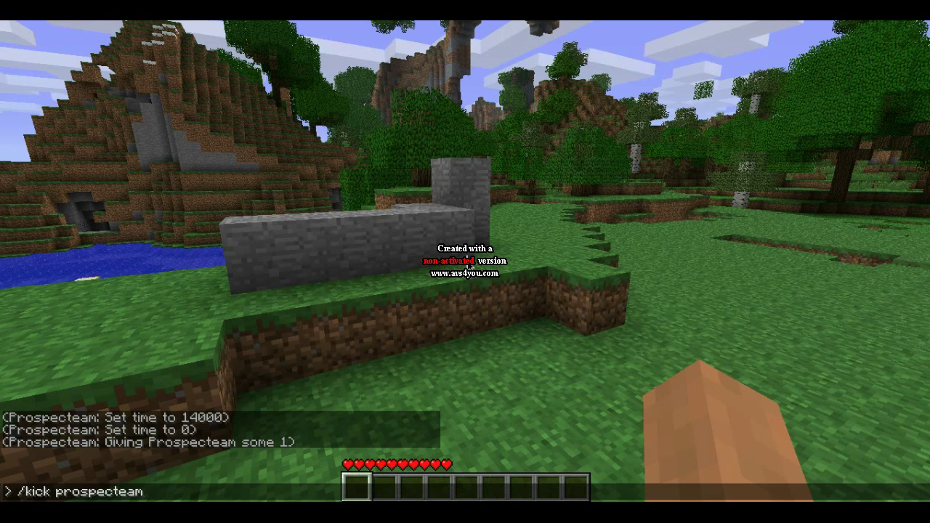
key(Return)
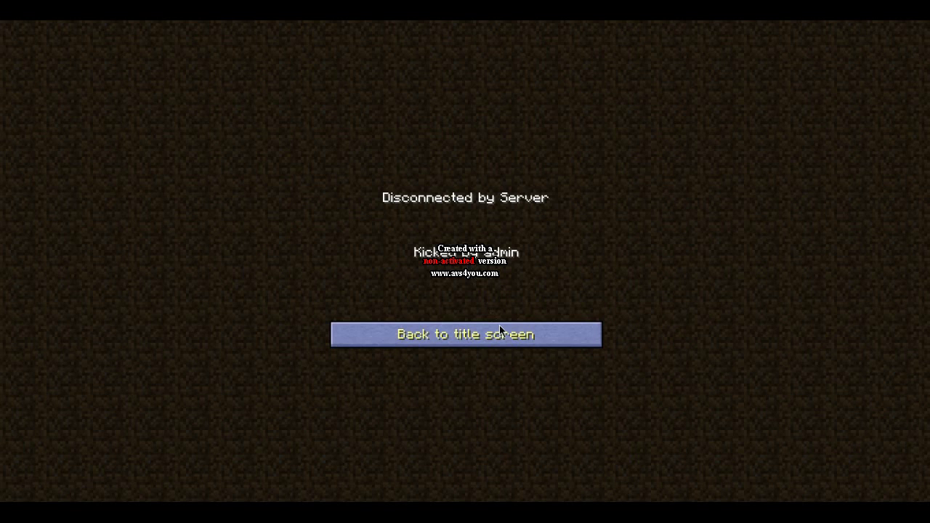
Return to the title screen and reconnect to the multiplayer server at localhost.
click(498, 335)
click(465, 251)
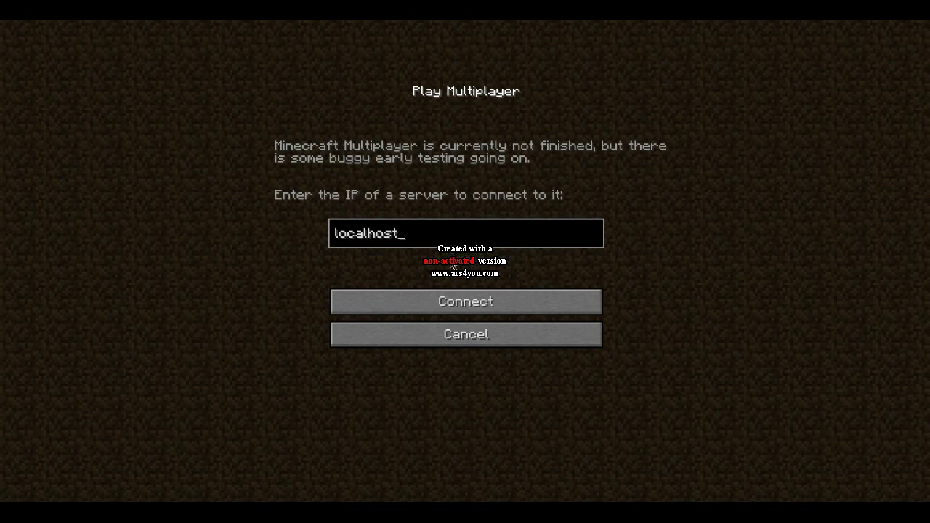
click(448, 314)
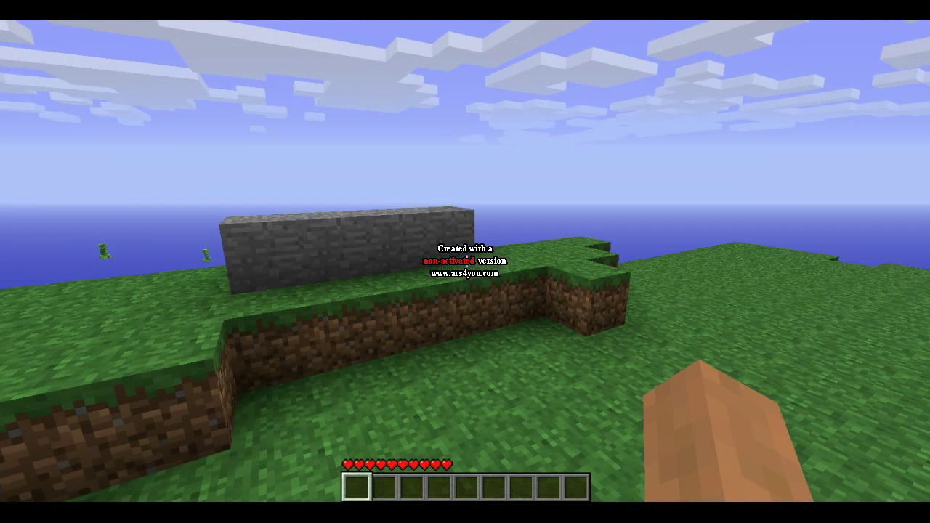
Ban the own player from the server with the chat command /ban prospecteam.
text(t/b)
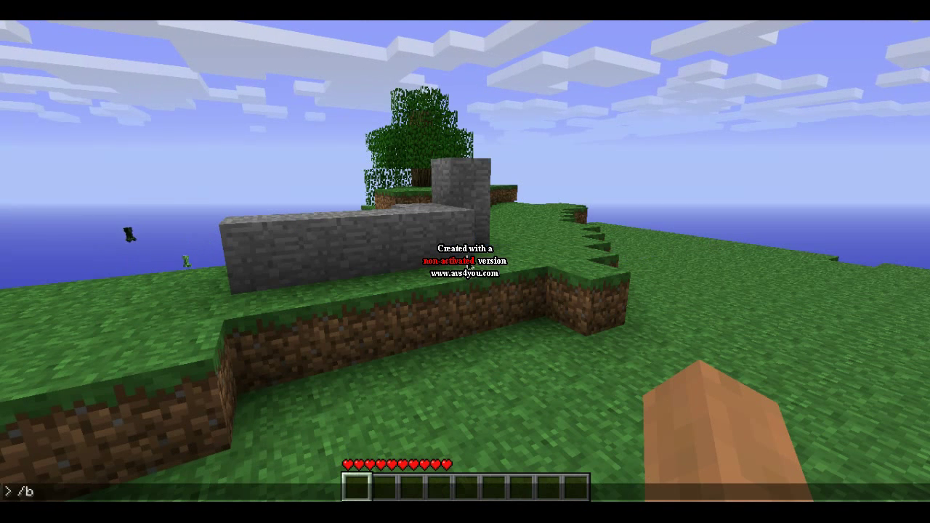
text(an prospet)
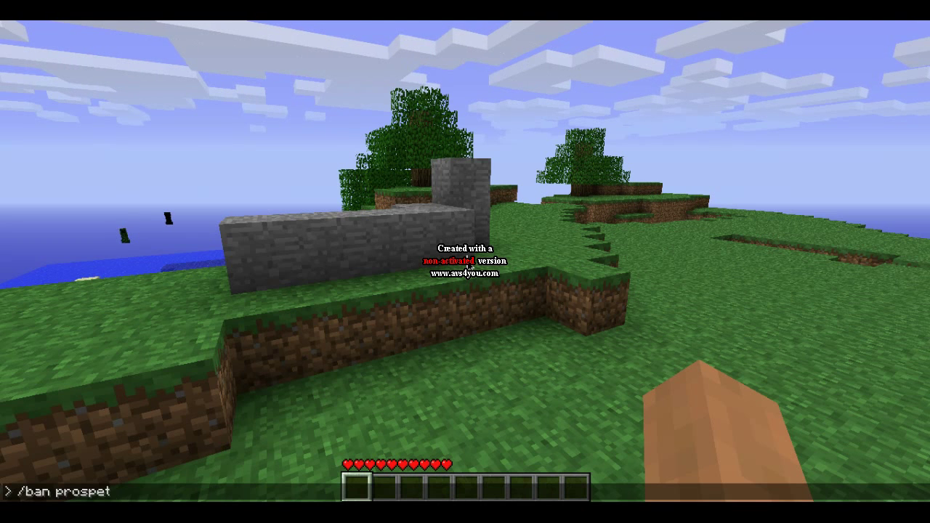
key(BackSpace)
text(cteam)
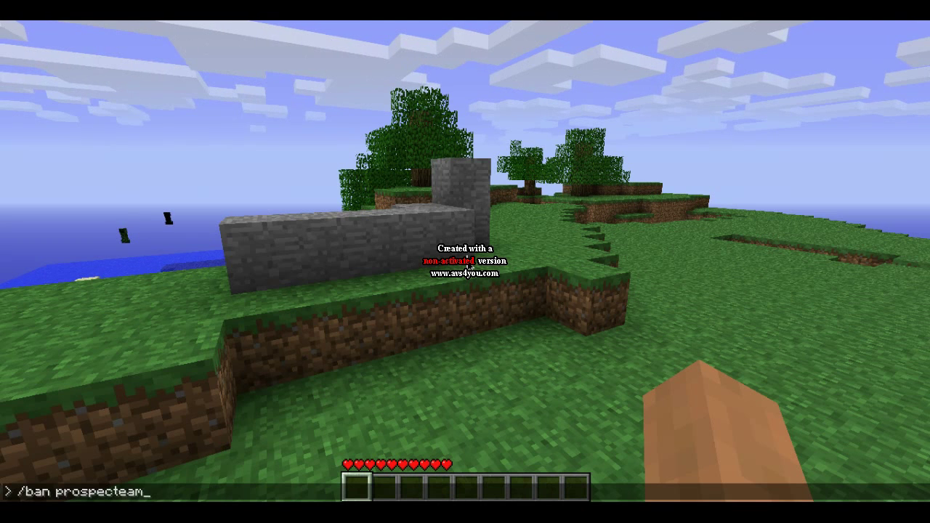
key(Return)
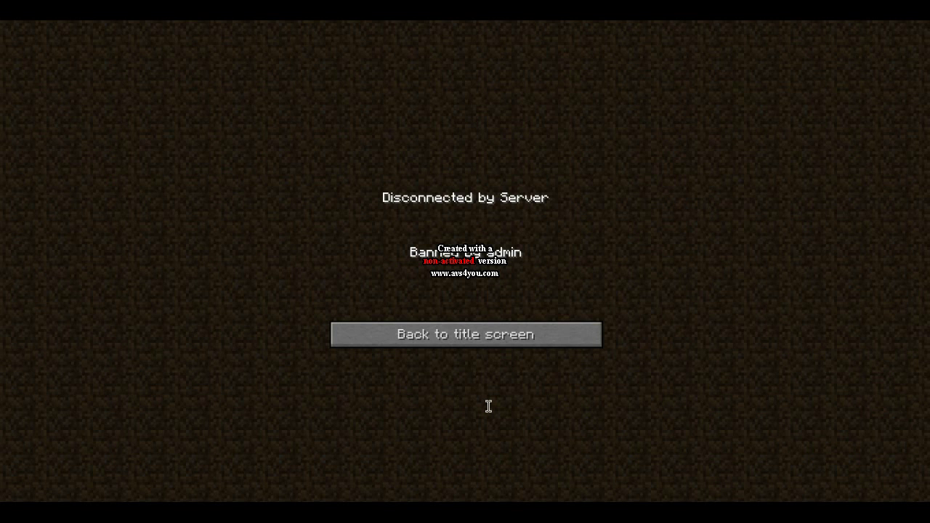
Leave the disconnect screen, rejoin the localhost server and walk across the grass beside the stone wall.
click(465, 334)
click(454, 249)
click(443, 300)
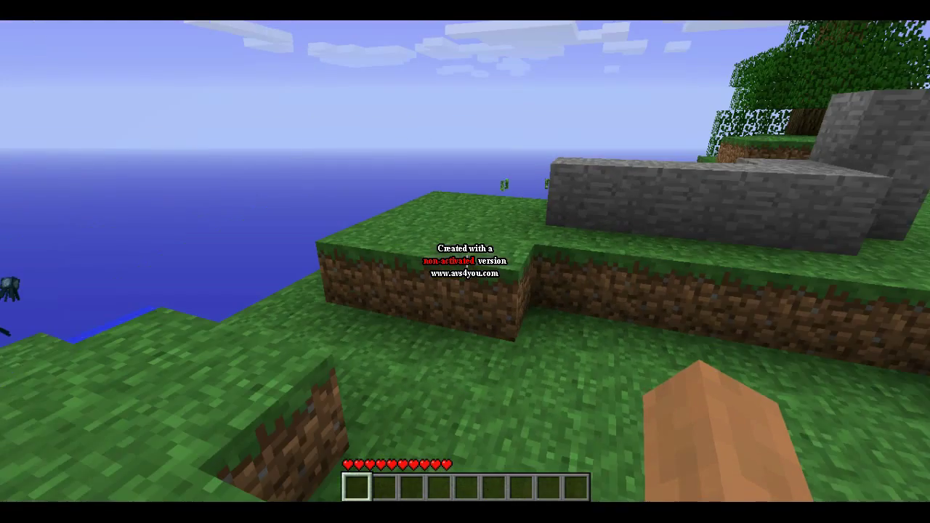
key(w)
Send a private message with the chat command /tell prospecteam prospecteam coucou.
key(Escape)
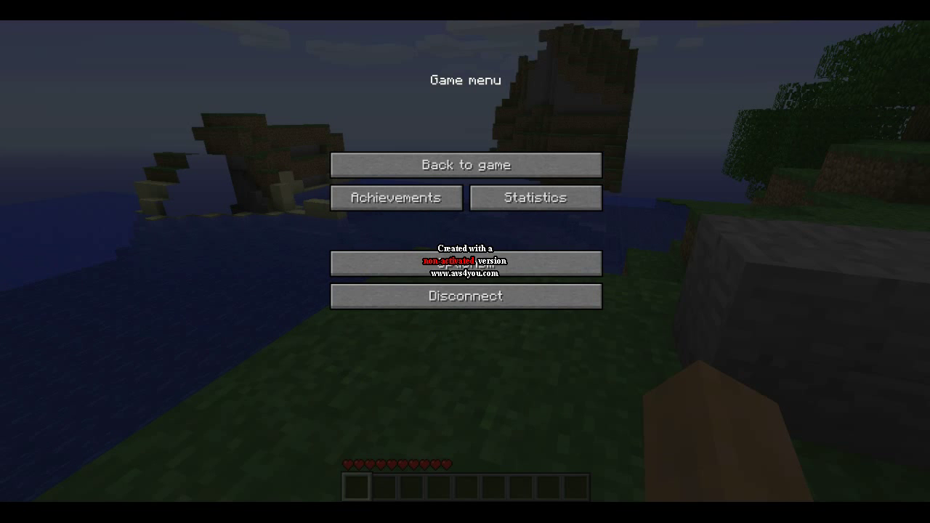
click(452, 168)
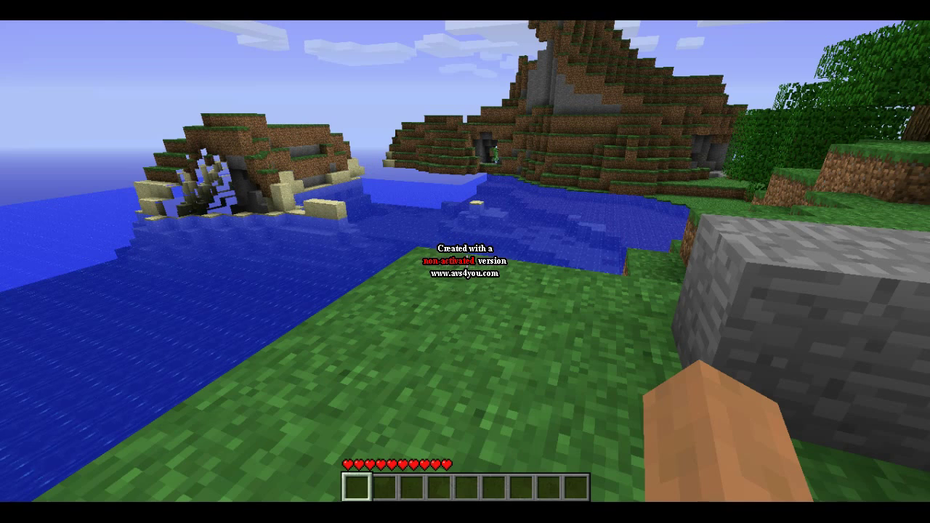
text(t)
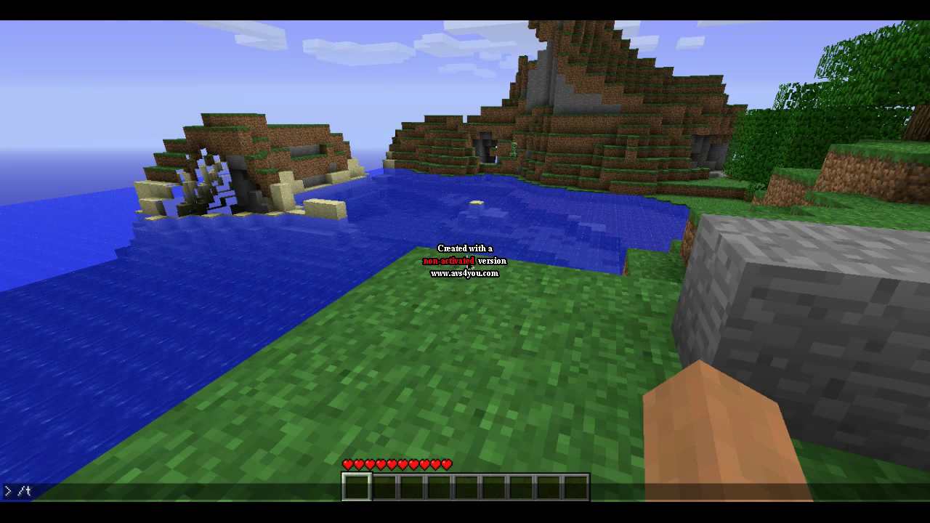
text(/tell prospec)
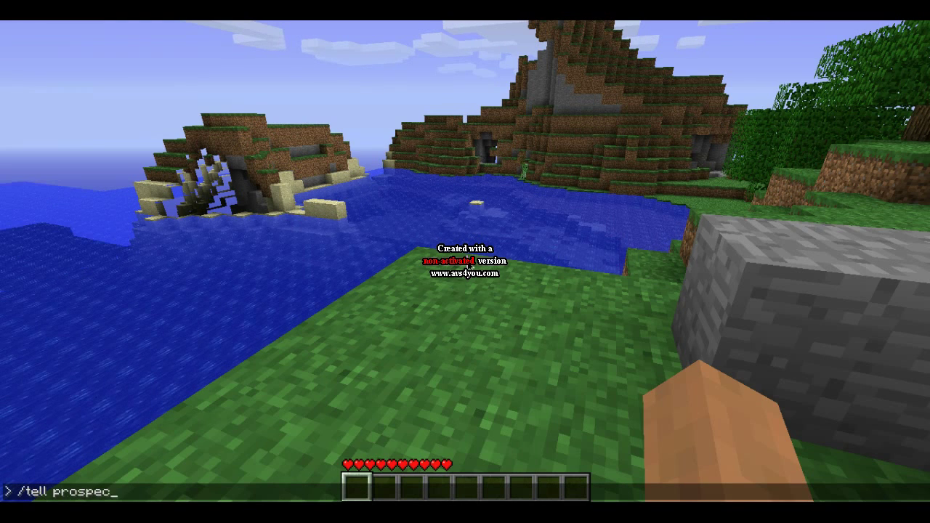
text(team prospectea)
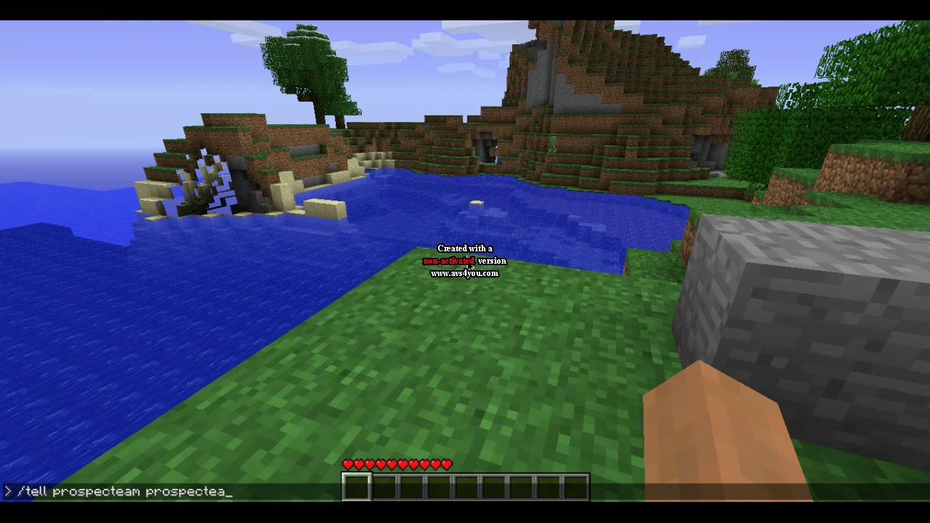
text(m coucou)
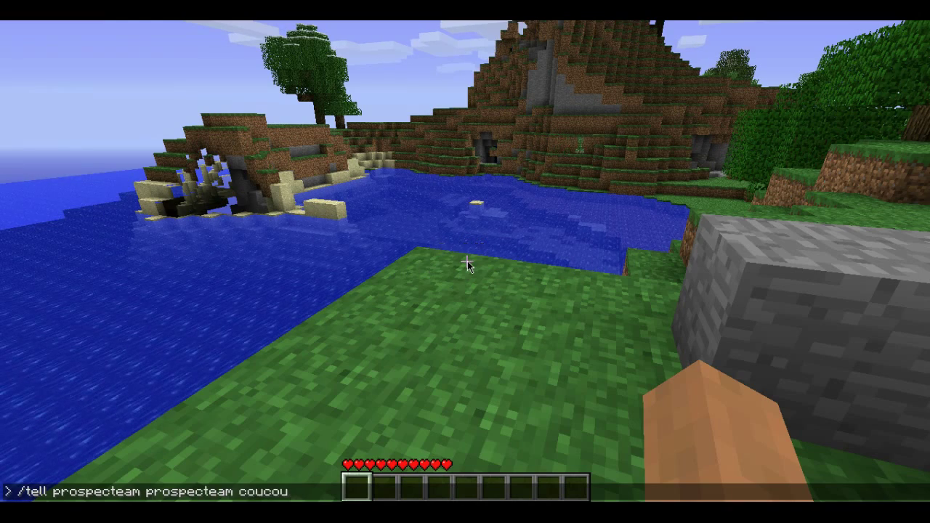
key(Return)
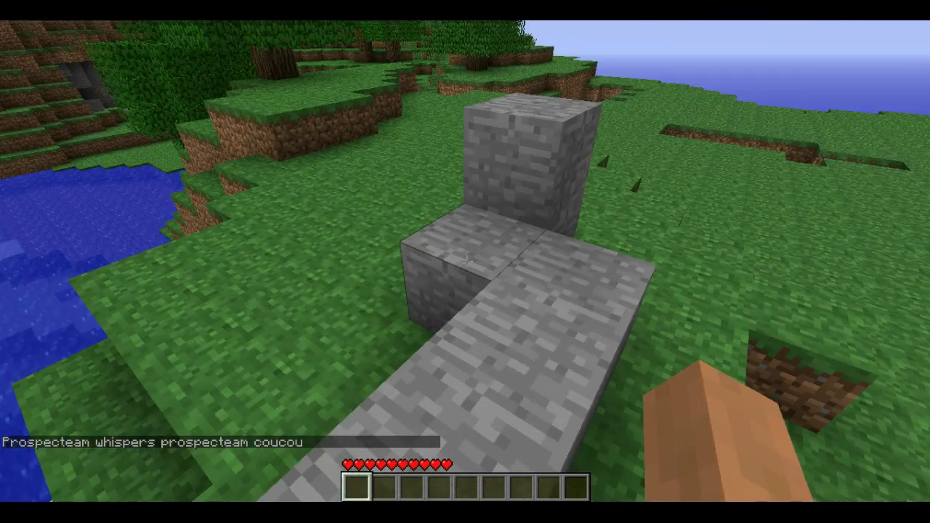
Force a save of the server world with the chat command /save-all and walk forward.
key(Escape)
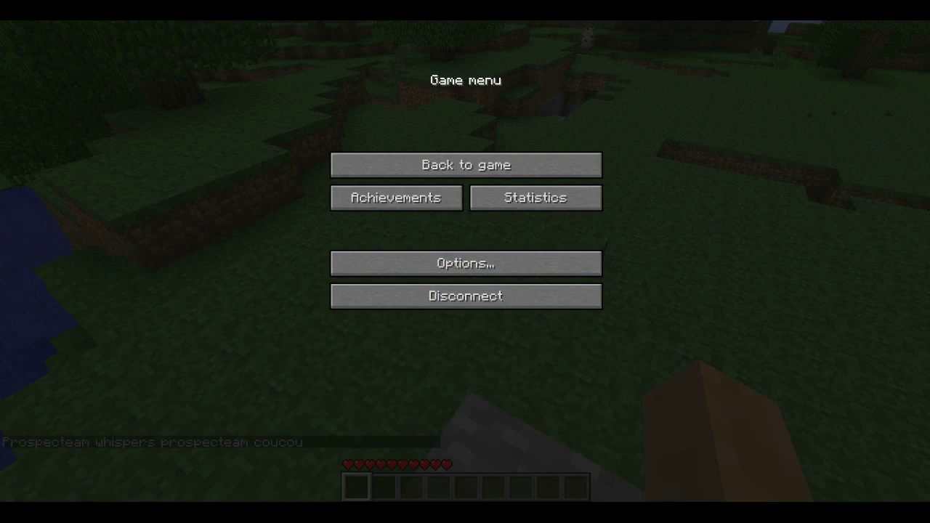
click(436, 169)
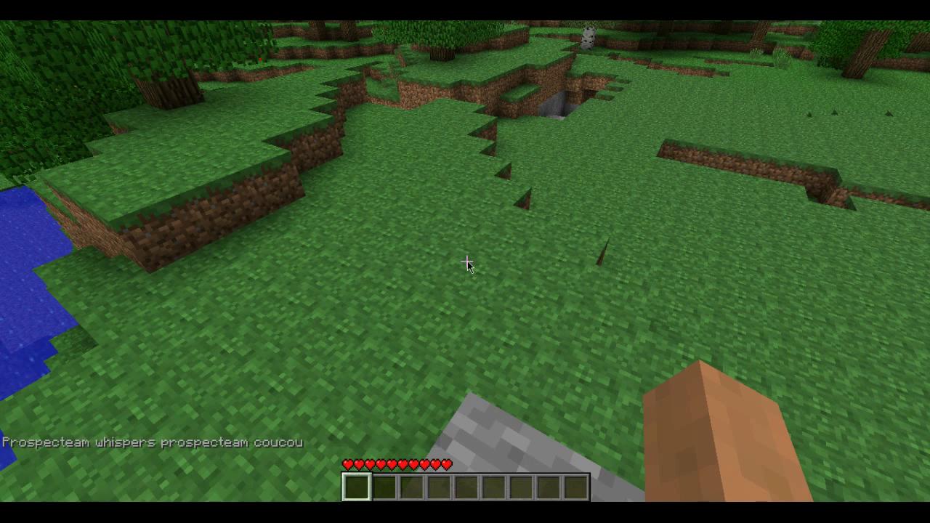
text(/save-all)
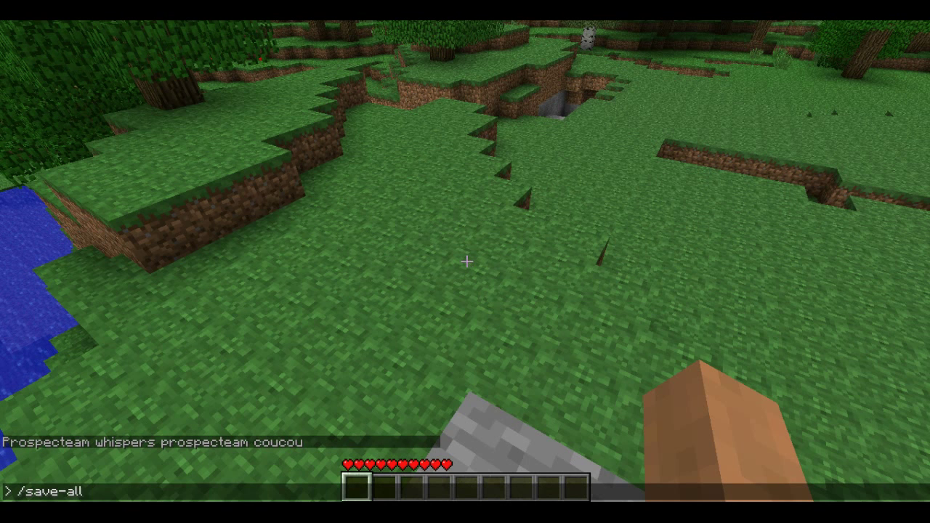
key(Return)
key(w)
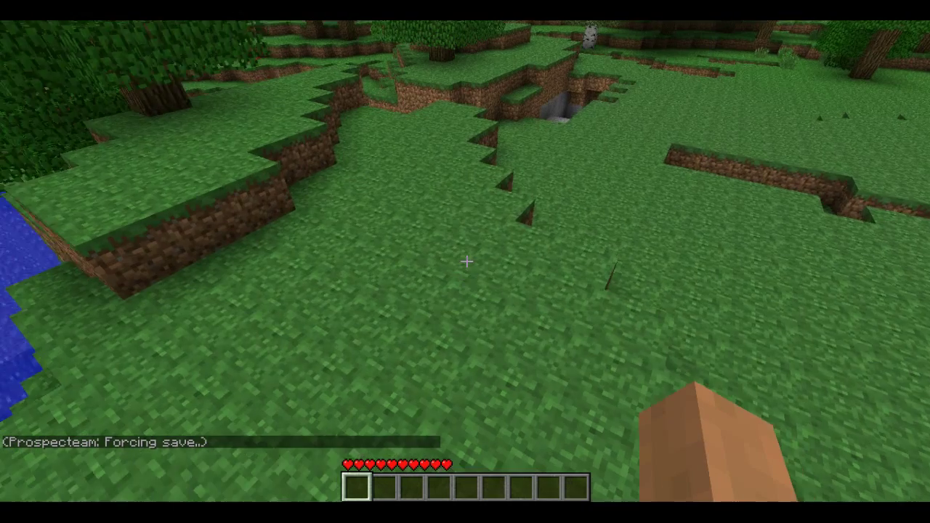
Grant the player operator rights with the chat command /op prospecteam.
key(Escape)
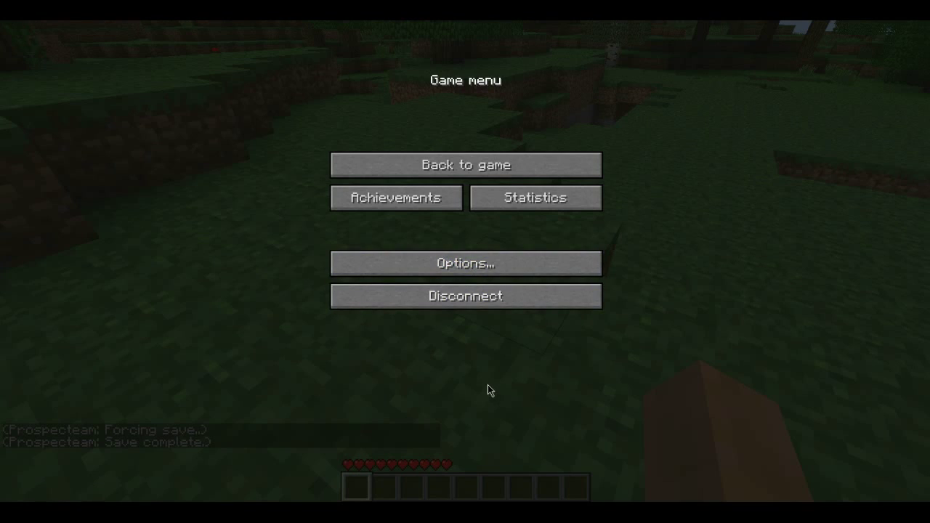
click(448, 173)
key(t)
text(/op prospecteam)
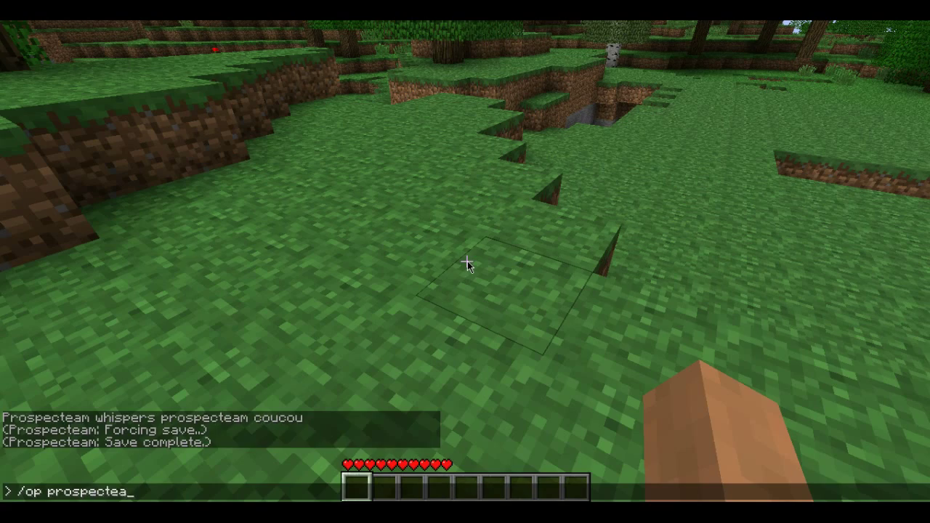
key(Return)
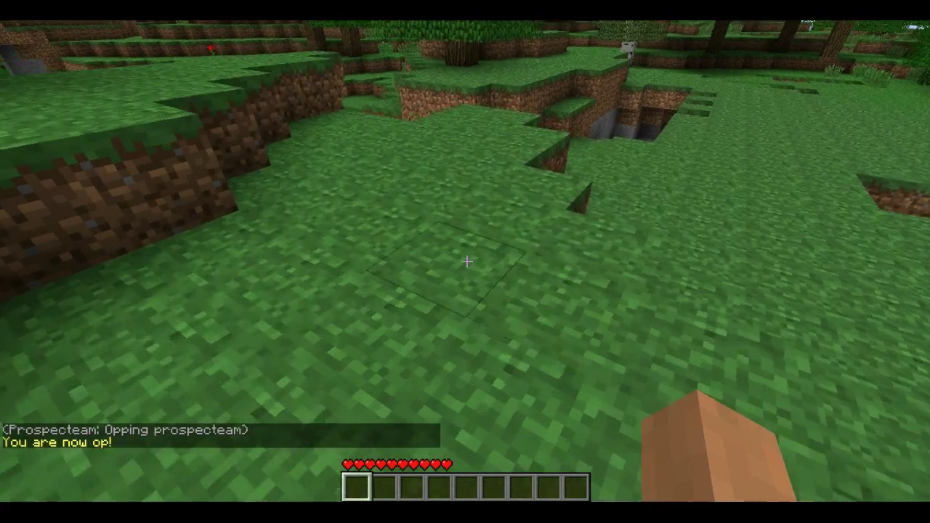
Remove the player's operator rights with the chat command /deop prospecteam, and pause at the game menu.
text(t/)
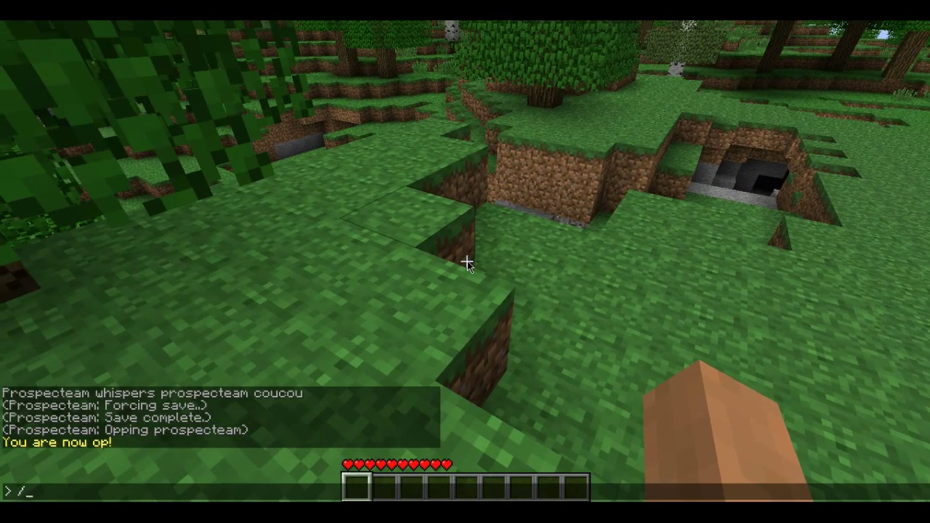
text(deop prospecteam)
key(Return)
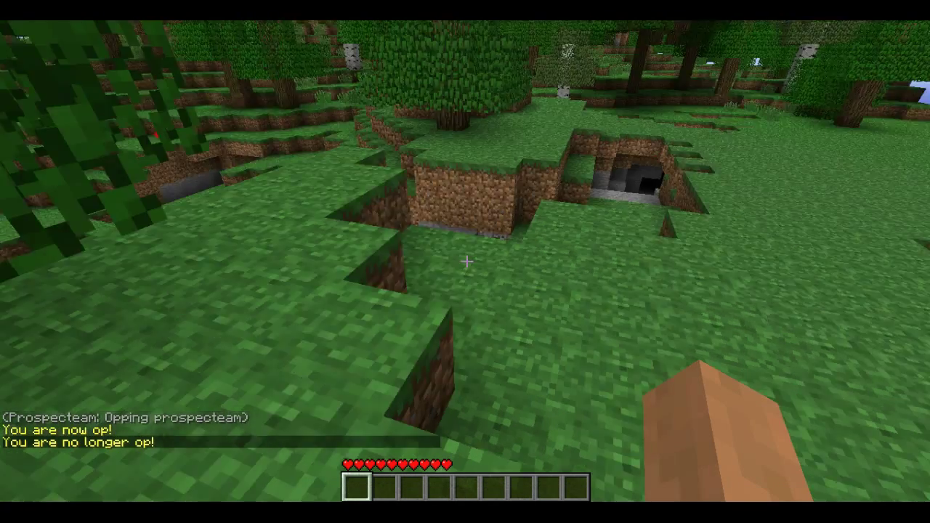
key(Escape)
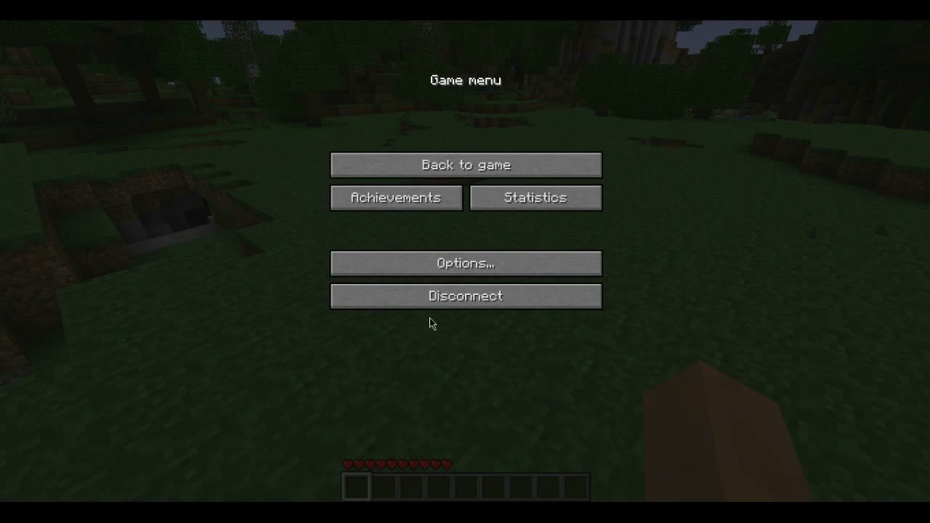
Resume the game and try the teleport chat command /tp on the player prospecteam.
click(466, 164)
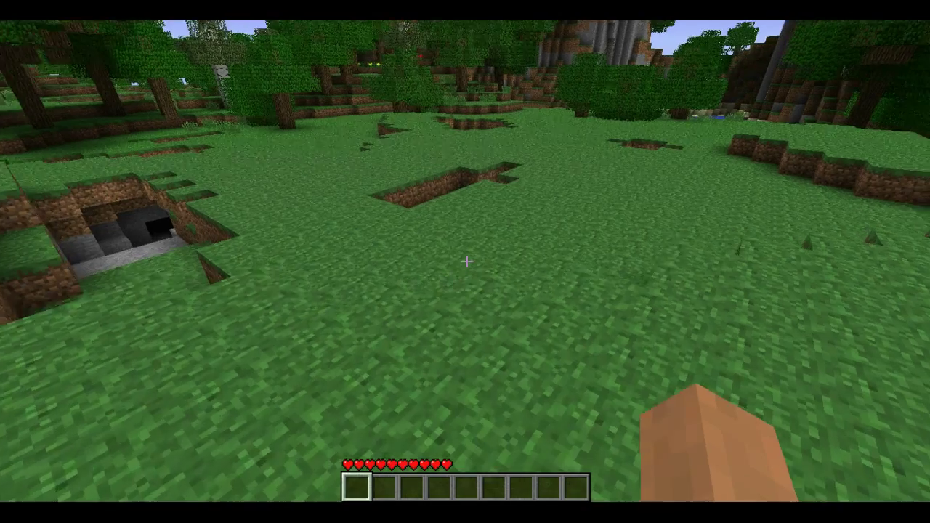
key(t)
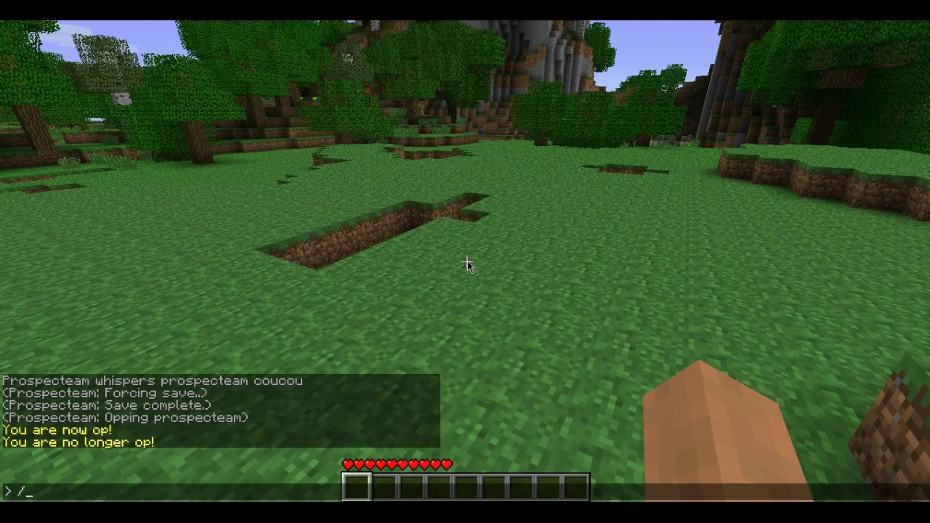
text(/tp prospec)
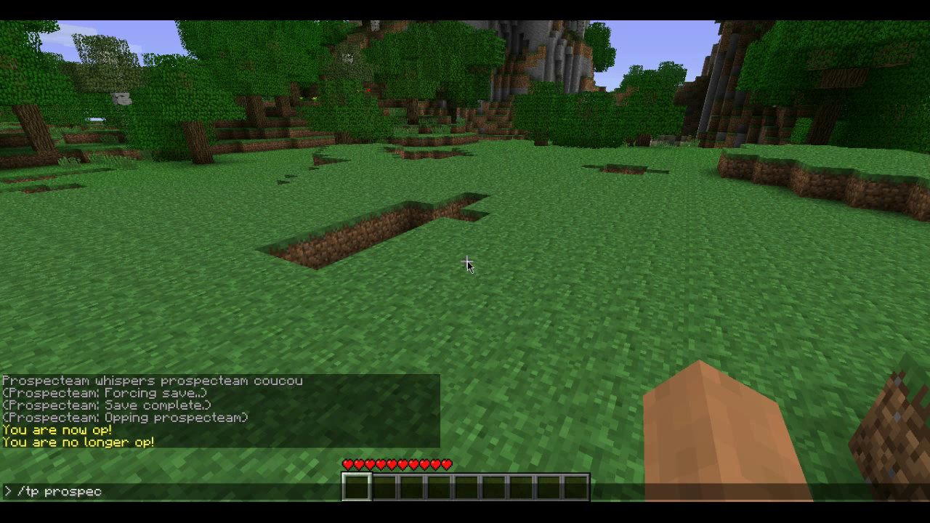
text(team prospecteam prosp)
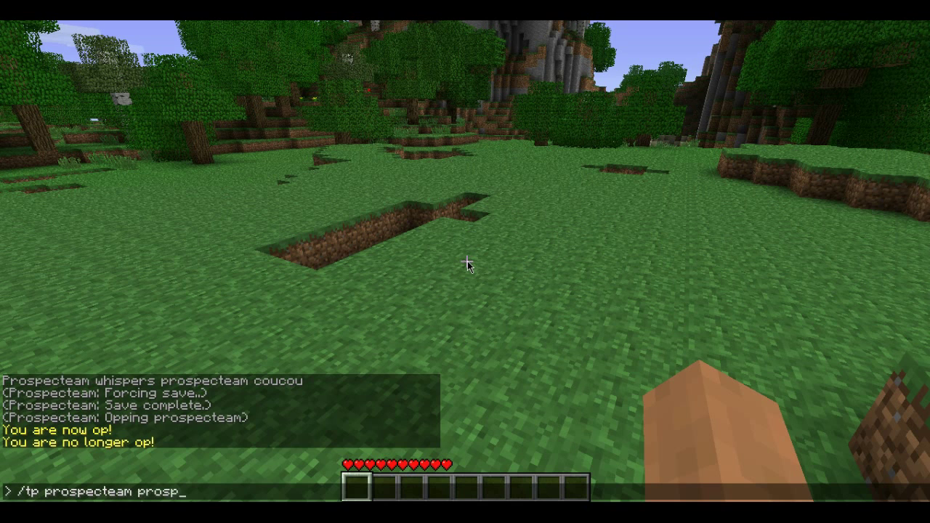
key(Return)
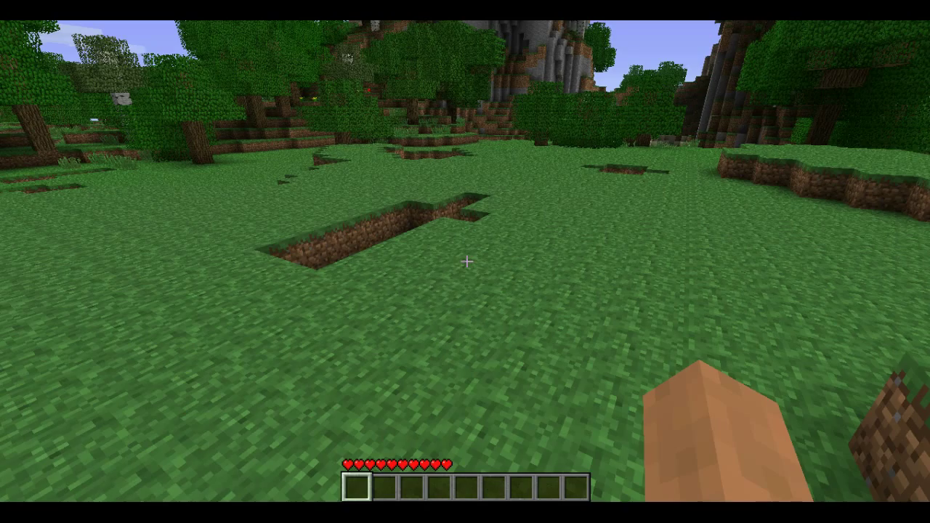
key(d)
key(w)
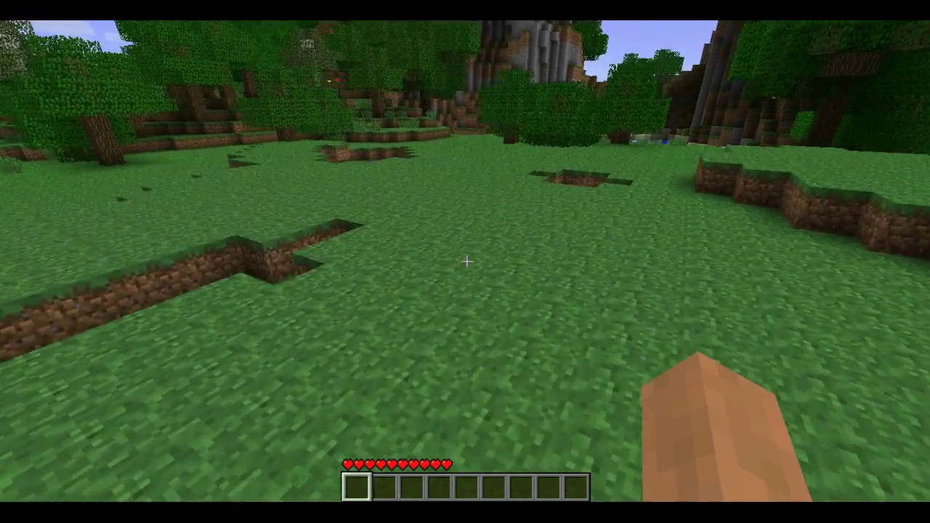
key(e)
key(e)
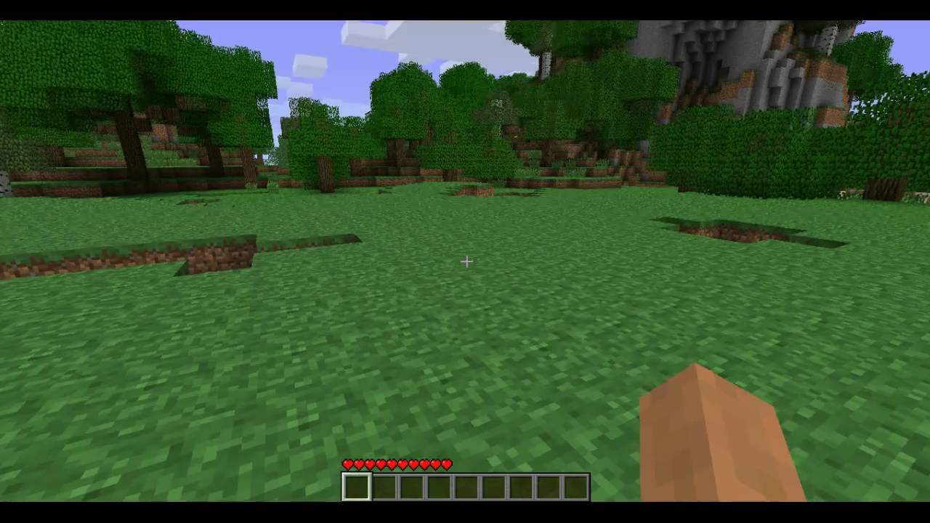
key(w)
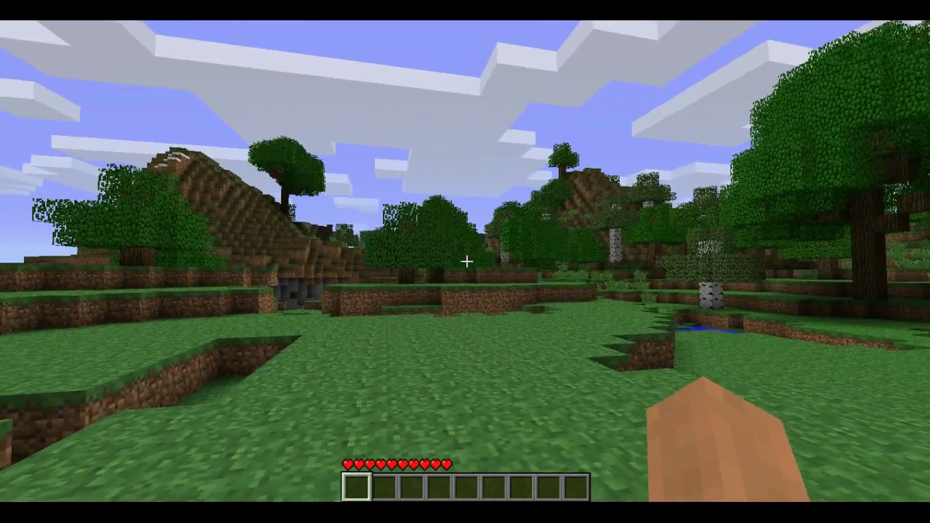
key(w)
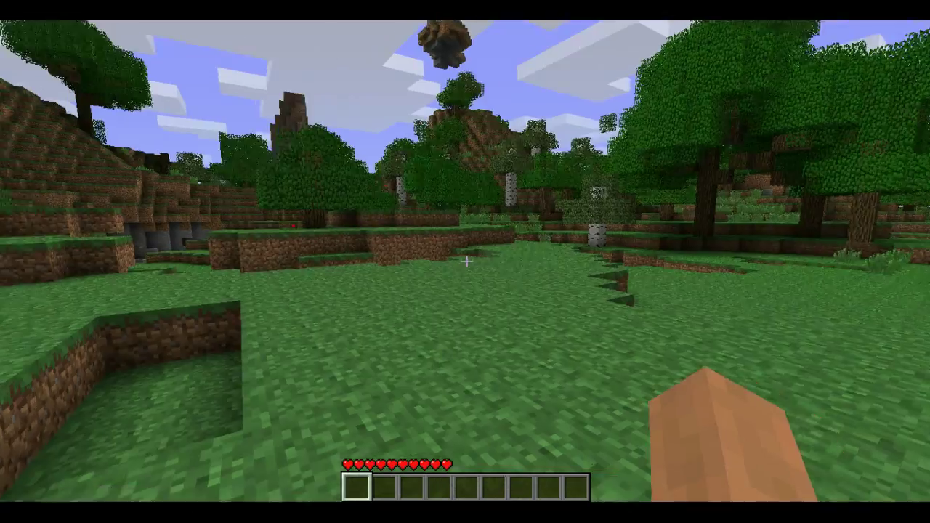
key(w)
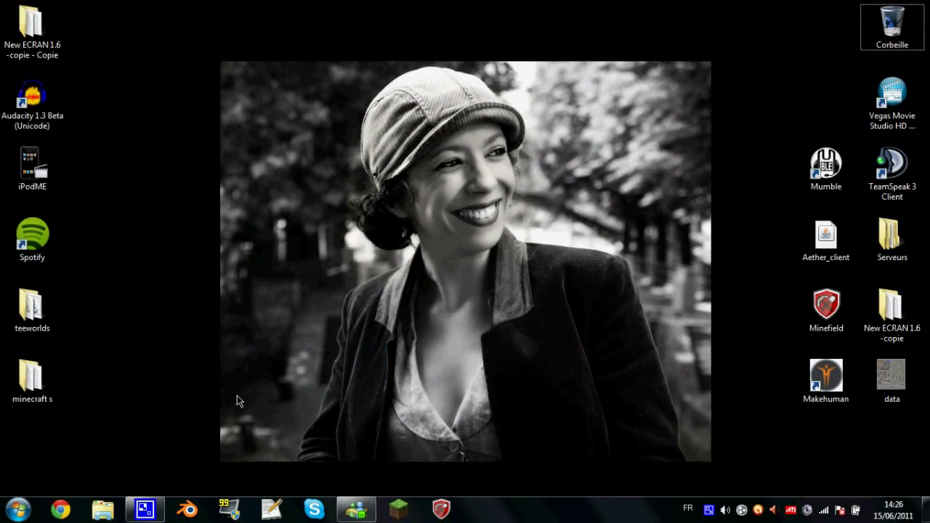
Switch to Chrome, search Google for ip and open the mon-ip.com result.
click(63, 508)
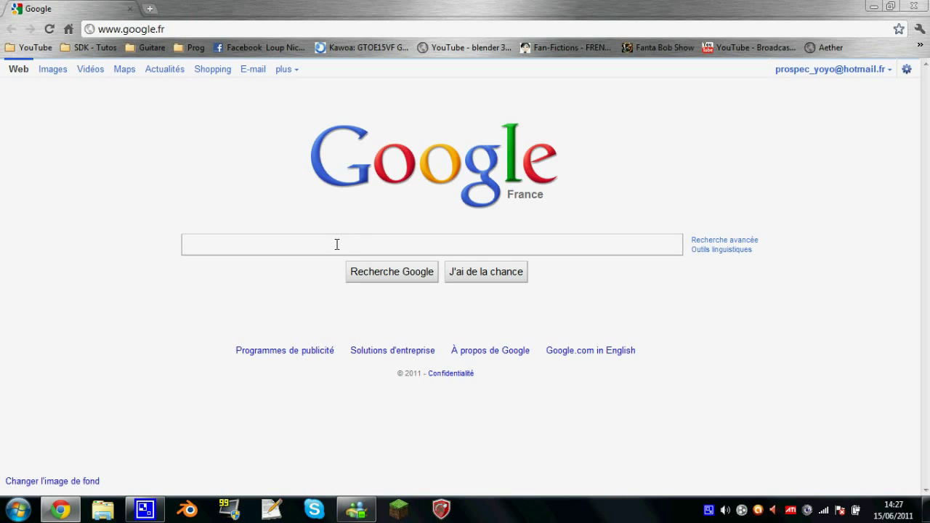
text(ip)
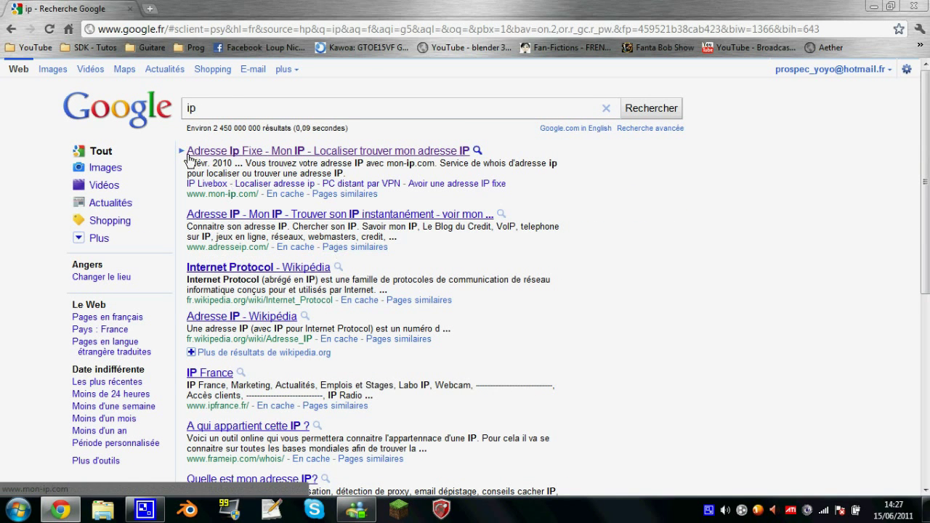
click(263, 157)
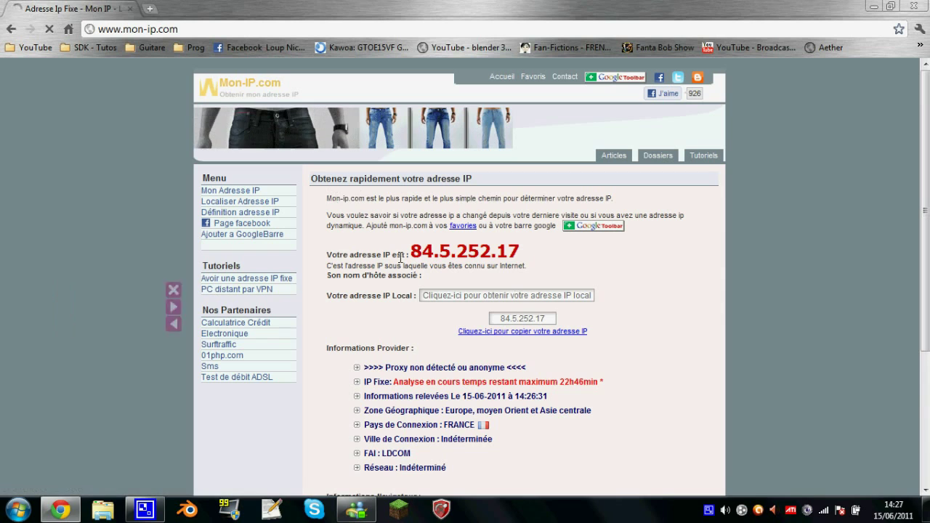
Highlight the public IP address on the Mon-IP page to point out the address other players need.
drag(410, 250, 521, 250)
click(474, 288)
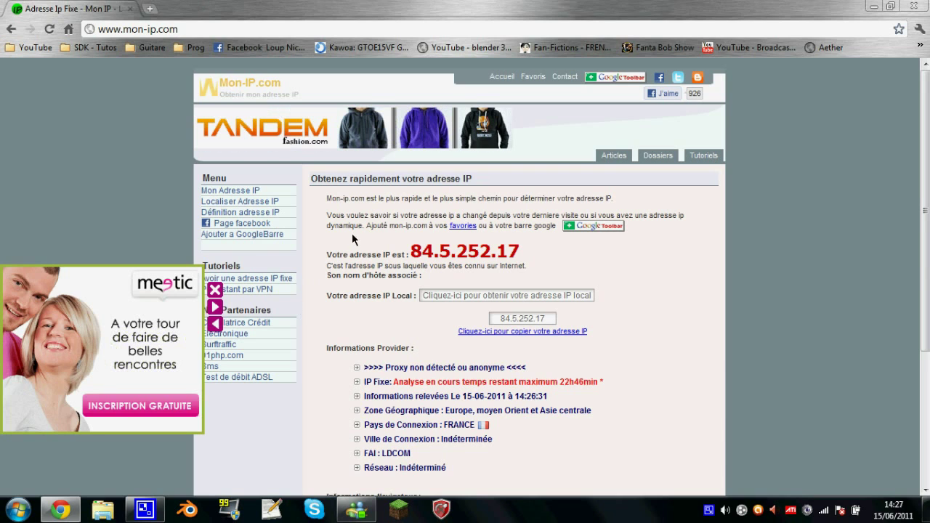
drag(520, 251, 412, 248)
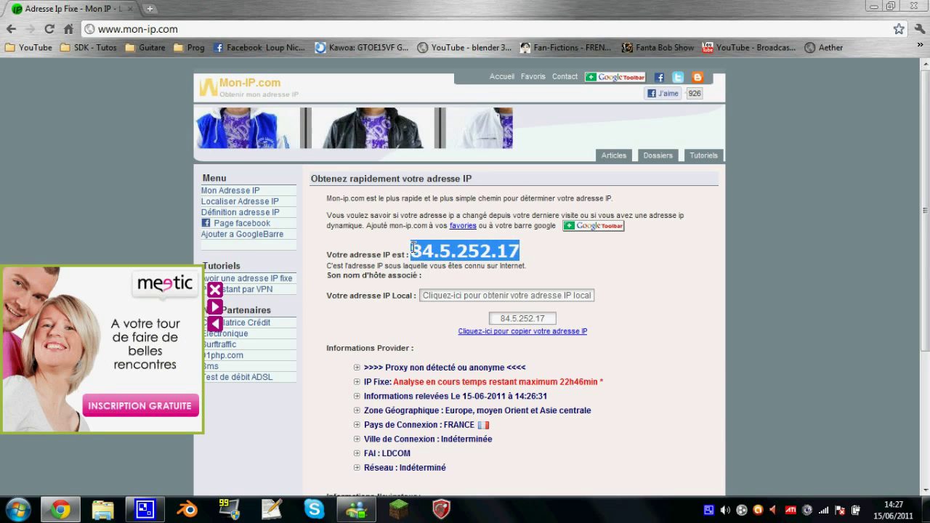
click(407, 251)
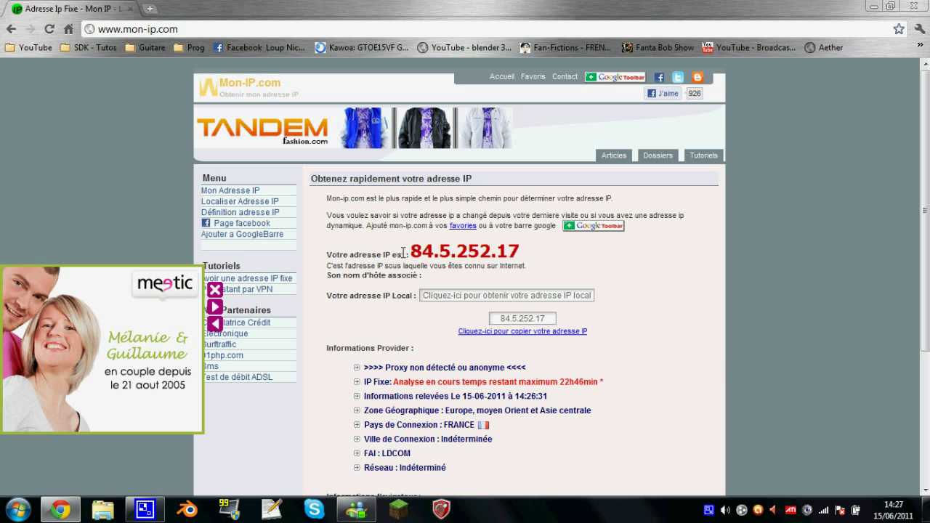
Switch to Messenger to view the contact list, and minimize the Messenger and browser windows.
click(356, 508)
click(355, 509)
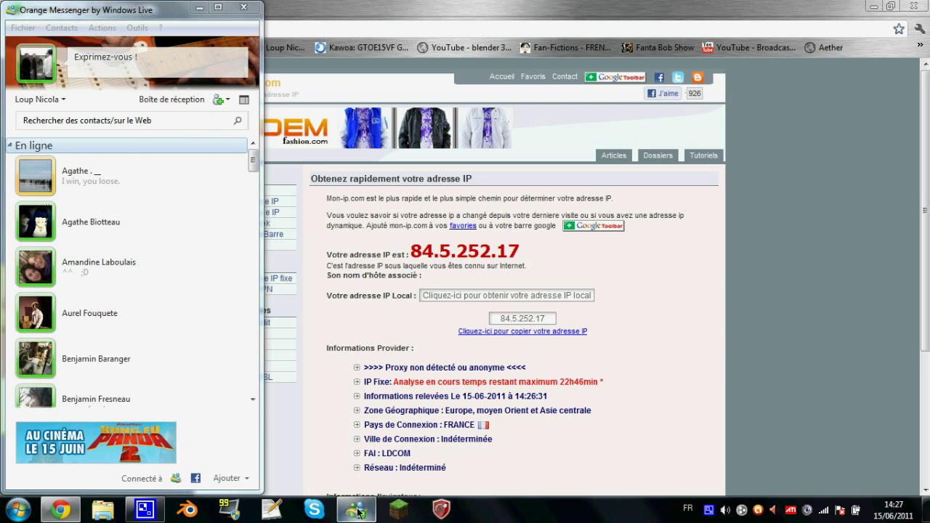
click(60, 508)
Launch Minecraft, log in with the remembered account and maximize the launcher window.
click(398, 509)
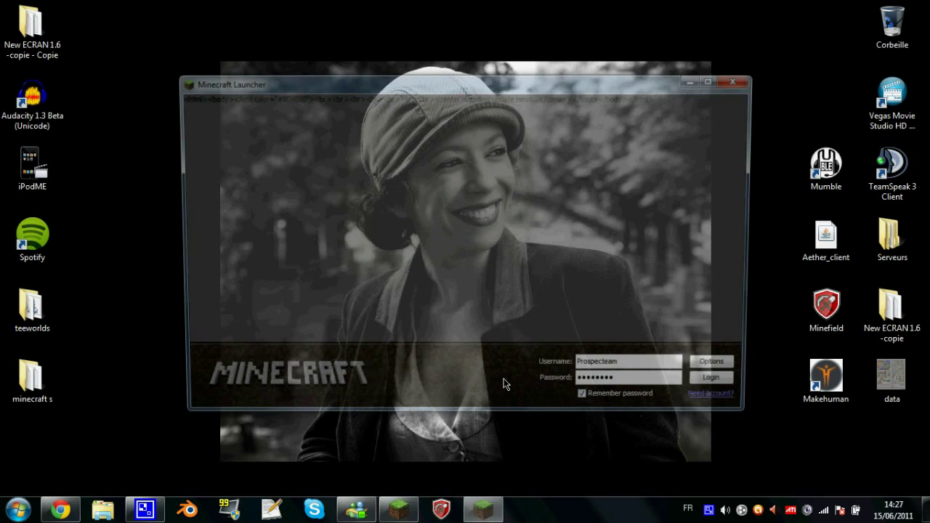
click(729, 387)
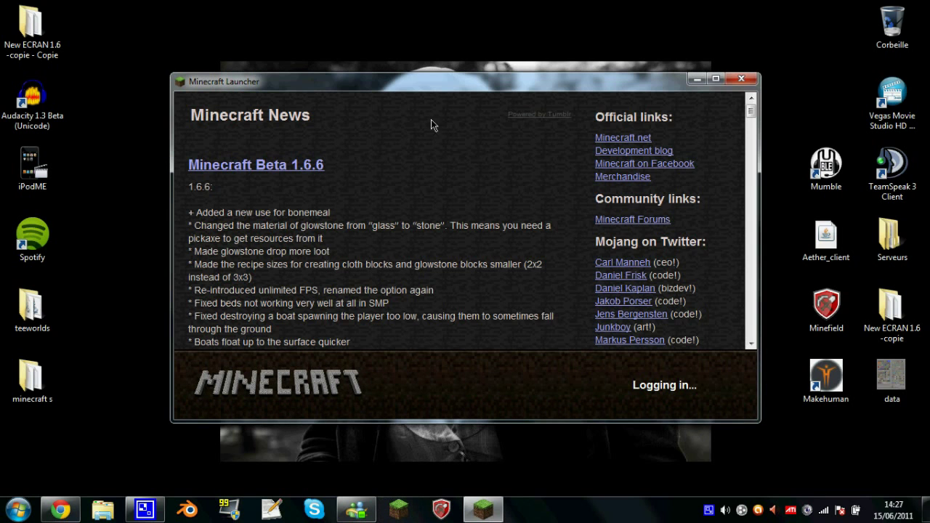
double_click(427, 81)
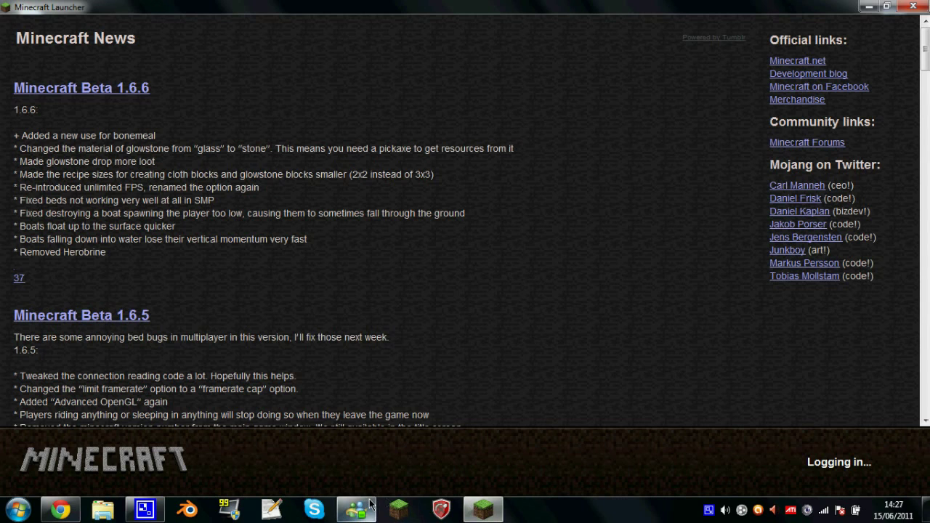
Return to the Mon-IP page in Chrome and reveal the computer's local IP address.
mouse_move(370, 504)
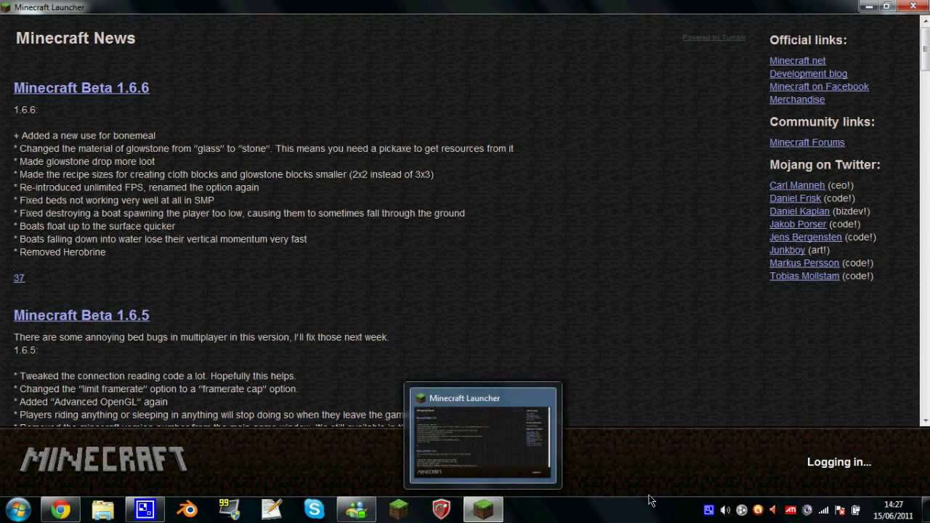
click(60, 510)
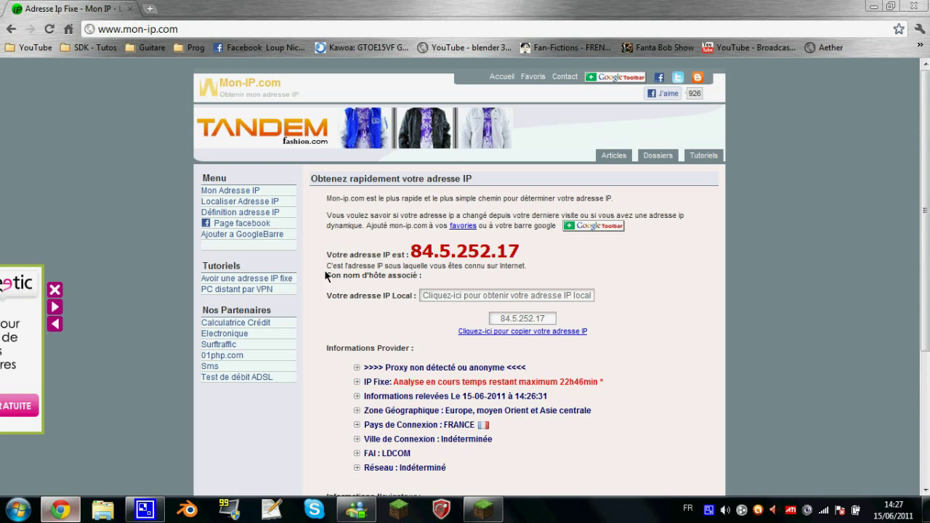
click(432, 296)
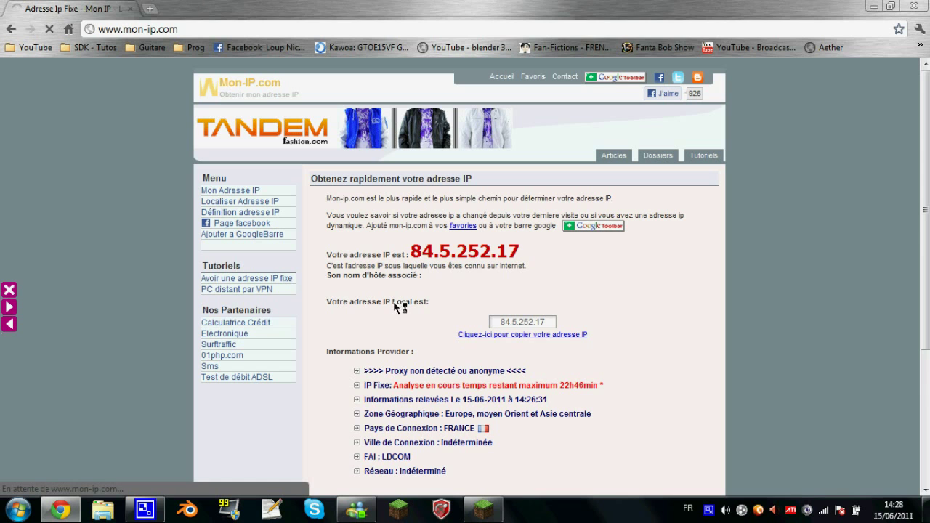
Retry the login in the Minecraft Launcher, and highlight the local IP address on the Mon-IP page.
click(483, 512)
click(865, 456)
click(892, 469)
click(483, 511)
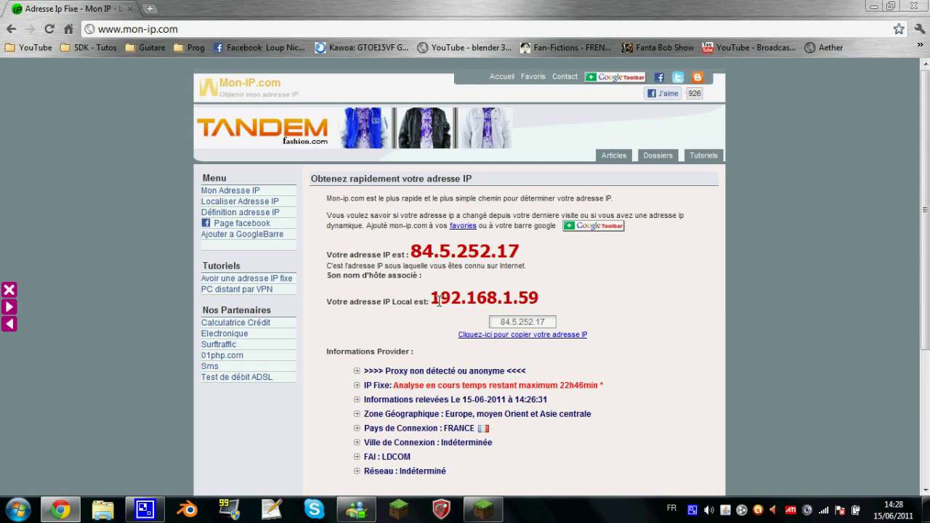
drag(541, 301, 433, 294)
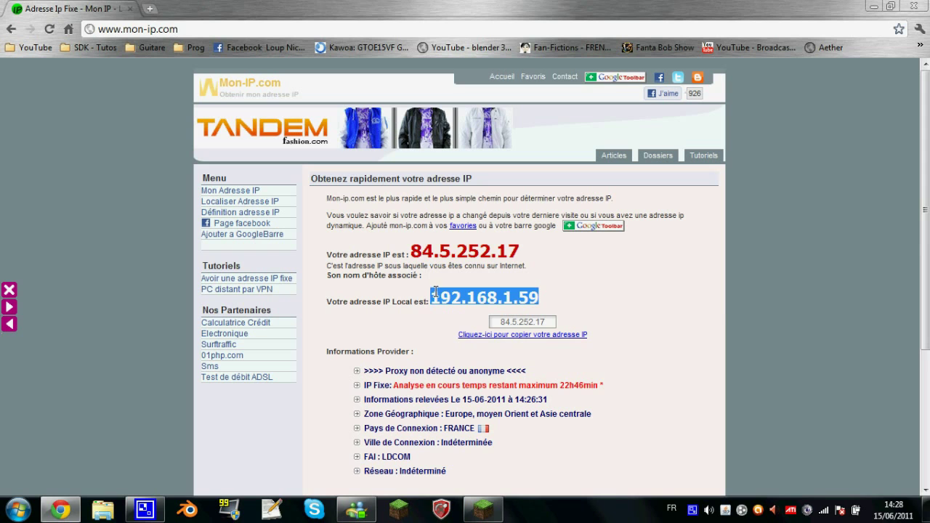
Start Minecraft_Server from the minecraft s folder on the desktop.
key(super+d)
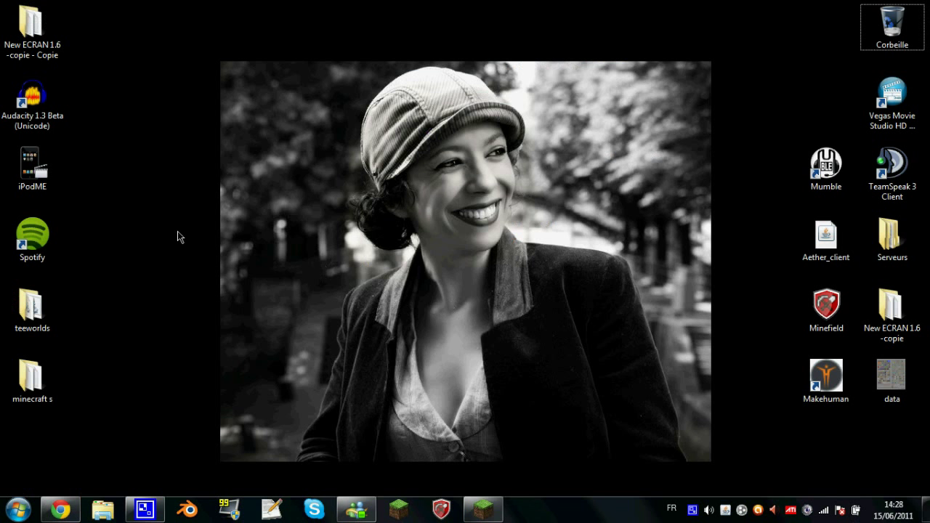
double_click(32, 379)
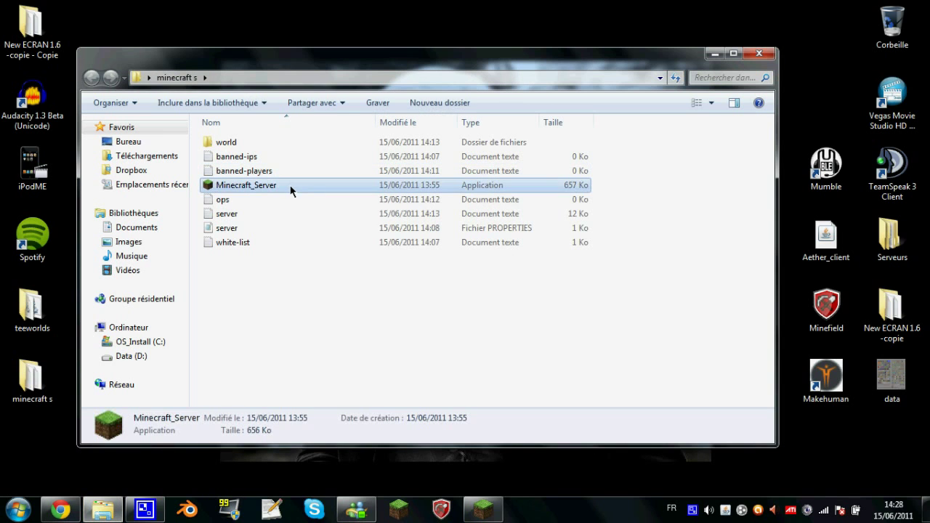
double_click(290, 187)
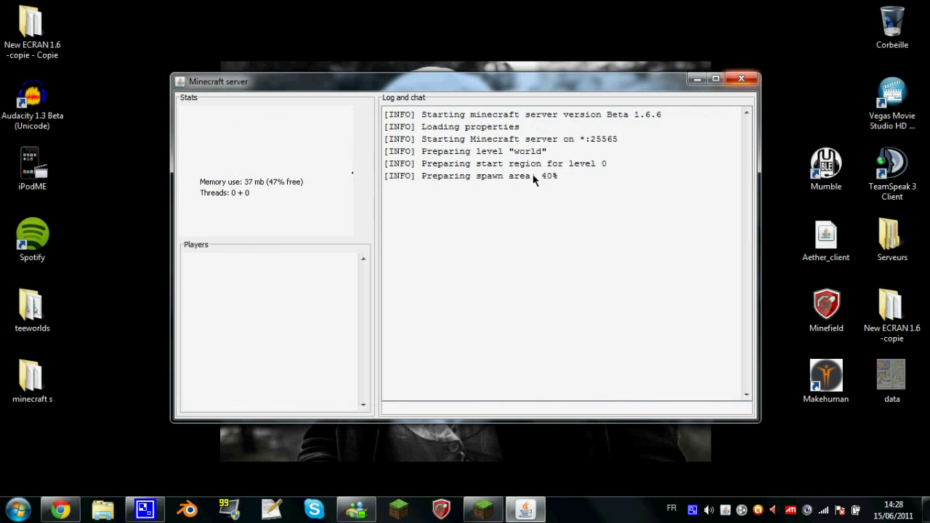
Retry logging in to minecraft.net in the Minecraft Launcher and minimize the launcher.
click(483, 509)
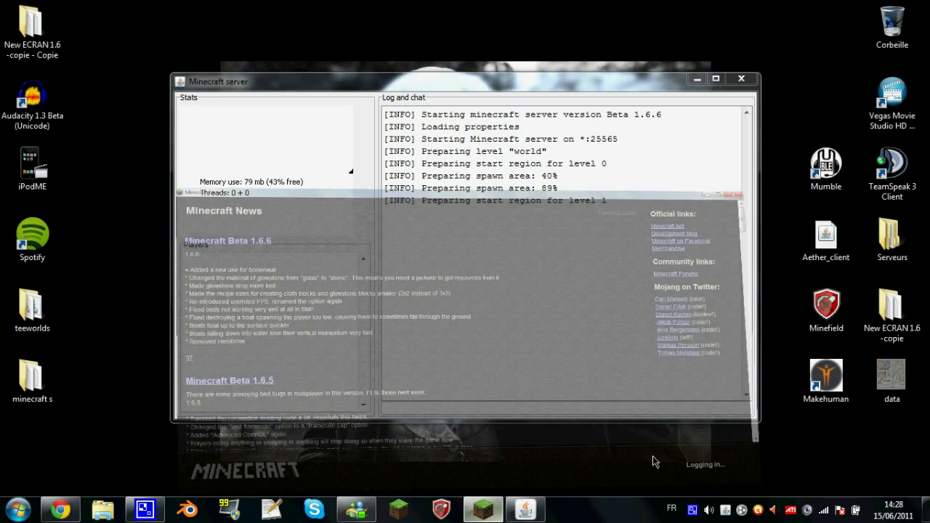
click(826, 465)
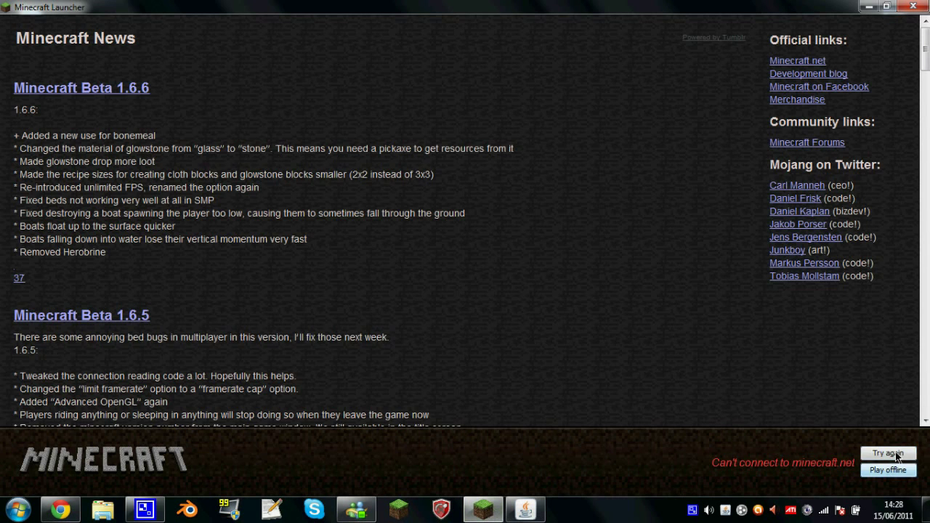
click(890, 448)
click(902, 470)
click(482, 510)
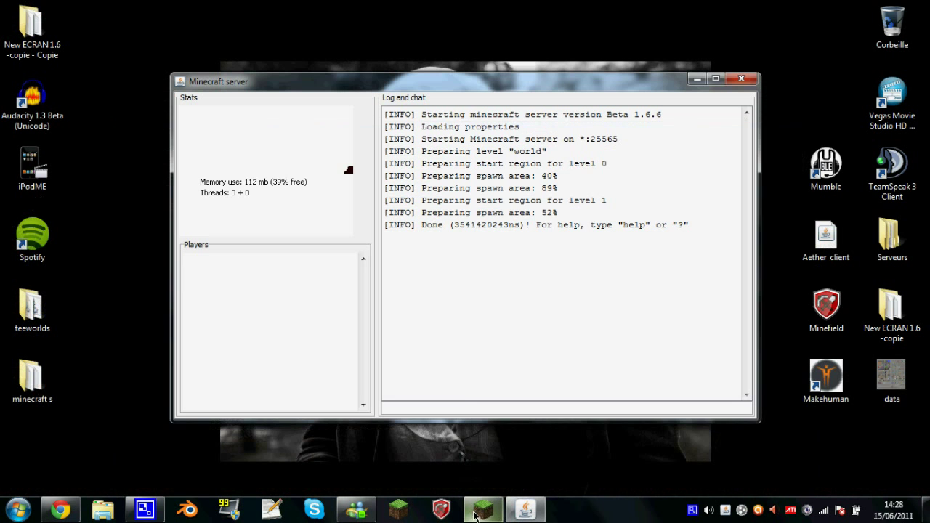
Minimize the Minecraft server window and highlight the public IP address on the Mon-IP page in Chrome.
click(120, 411)
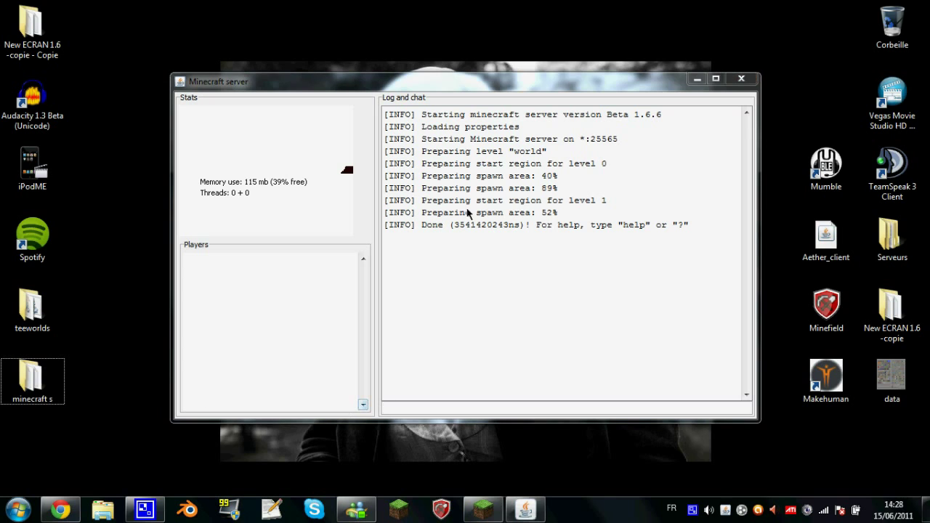
click(691, 77)
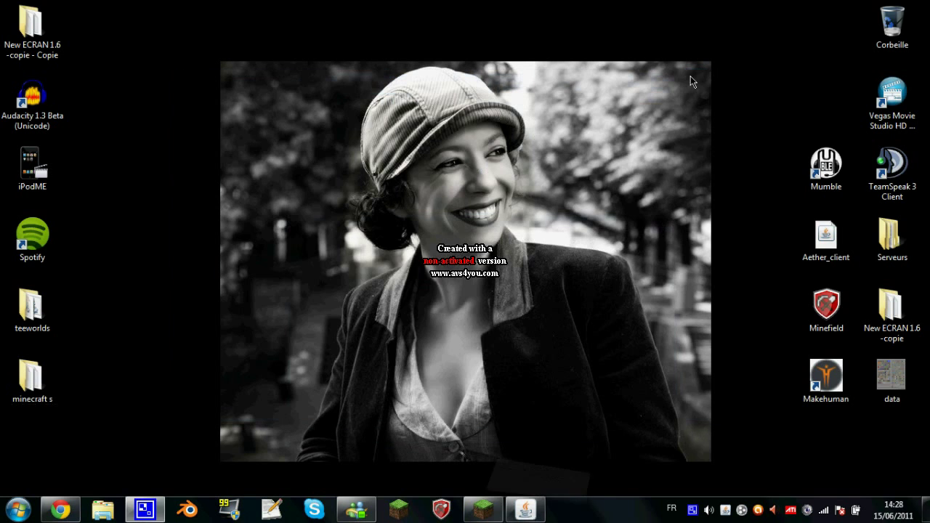
click(77, 507)
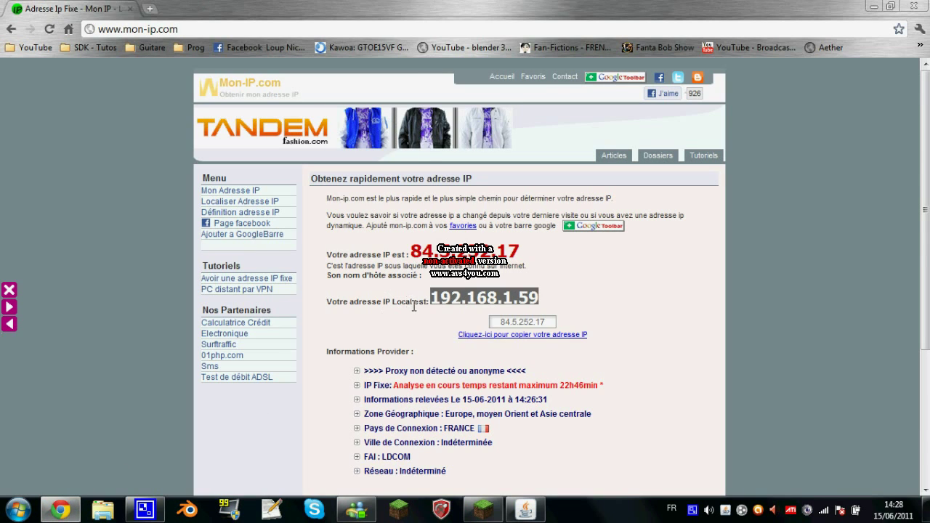
click(446, 296)
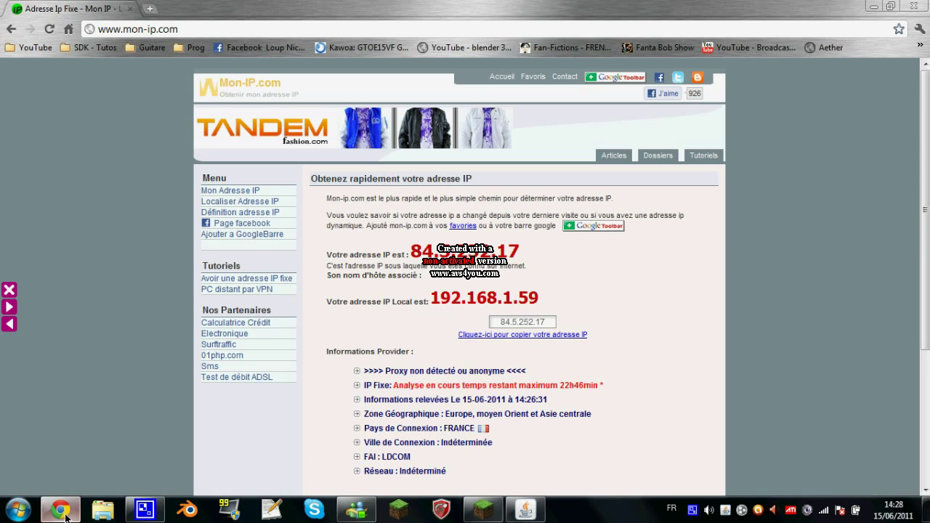
drag(412, 249, 526, 250)
click(536, 251)
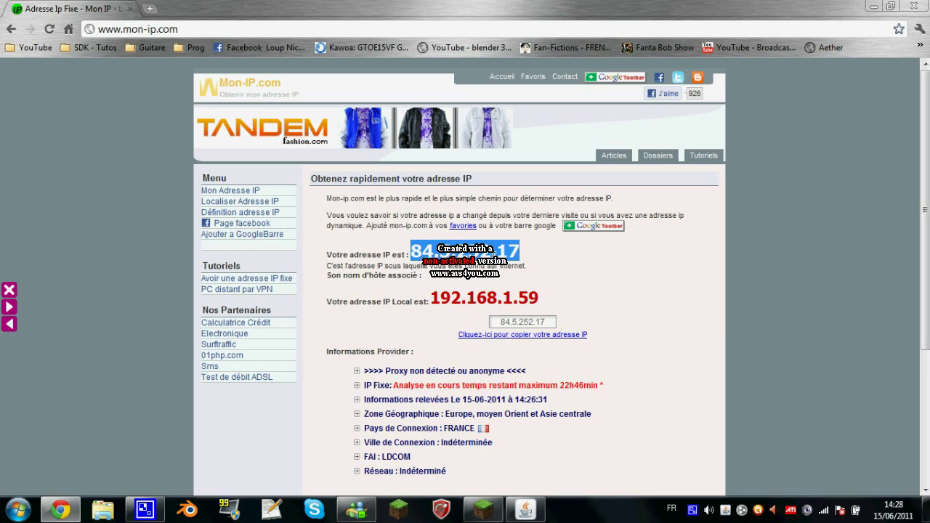
Switch to the Minecraft Launcher and try again to log in to minecraft.net.
click(485, 505)
click(484, 506)
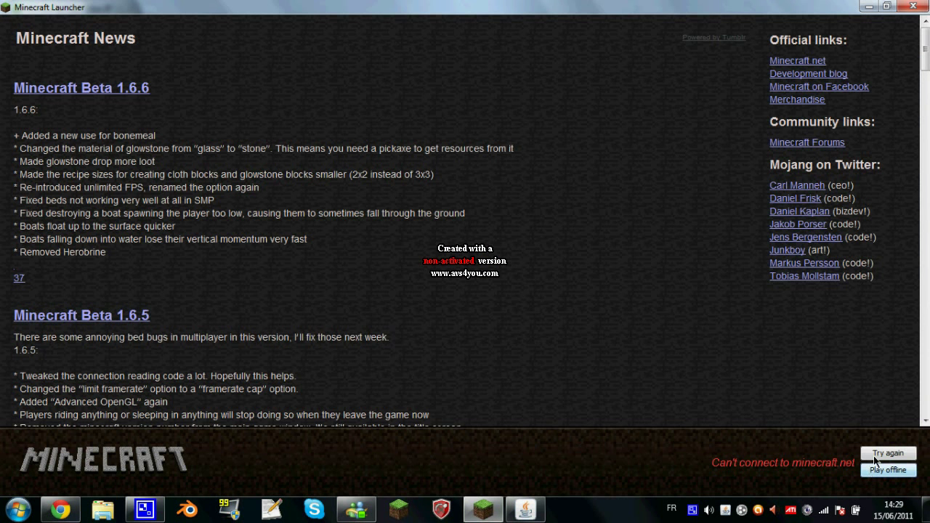
click(875, 456)
click(882, 462)
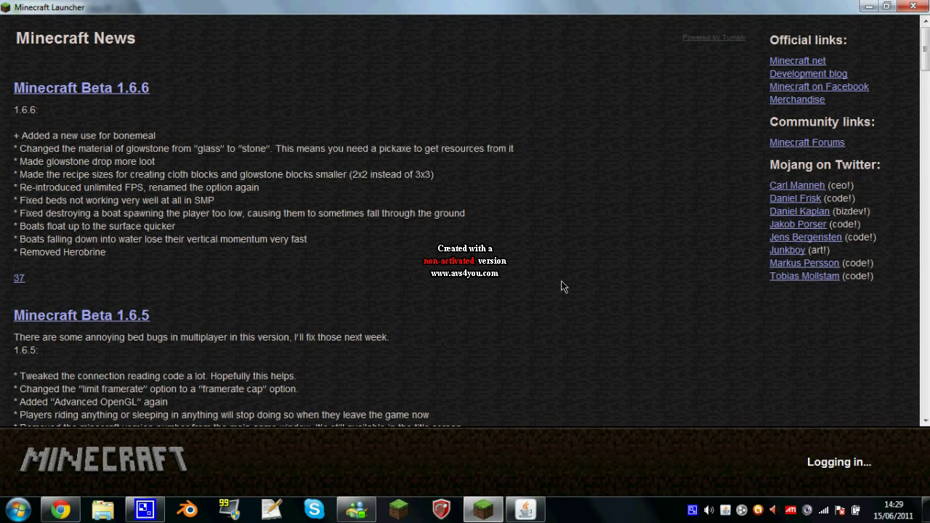
Shut down the Minecraft server by running the stop command in its console.
click(525, 509)
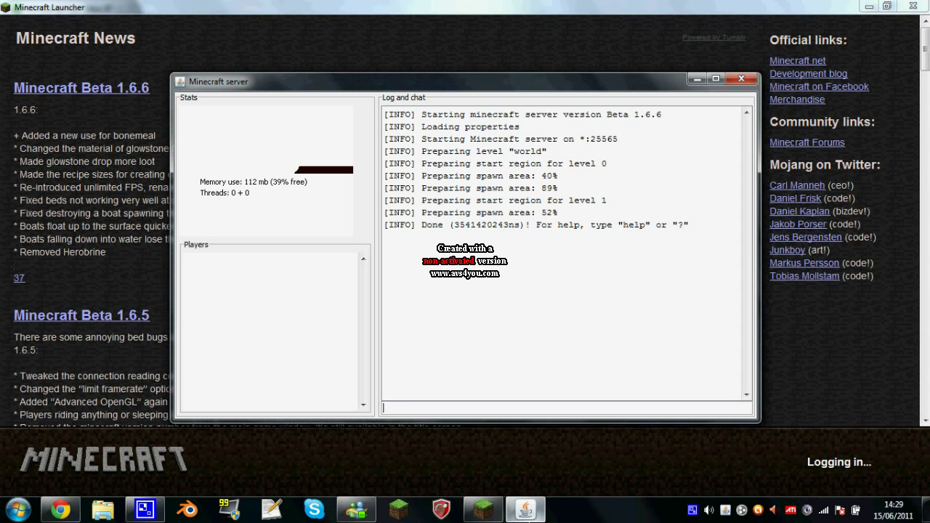
text(stop)
key(Return)
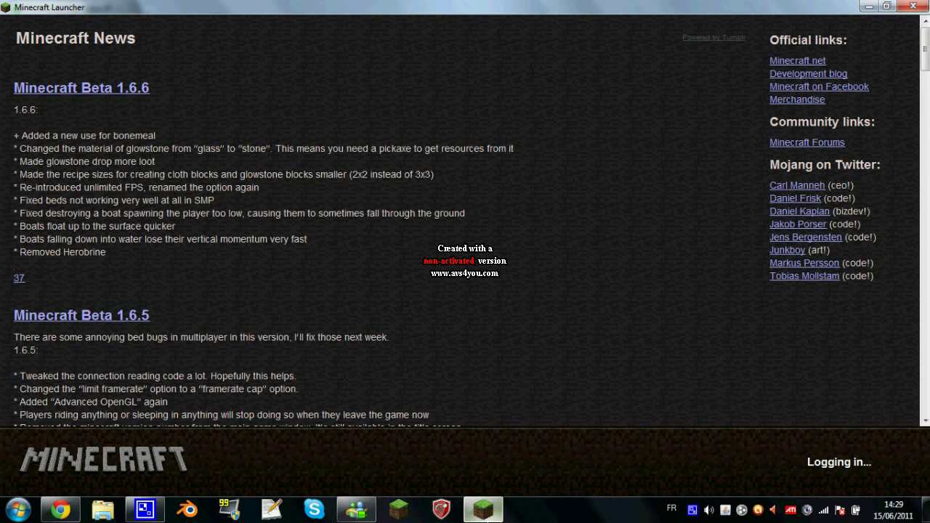